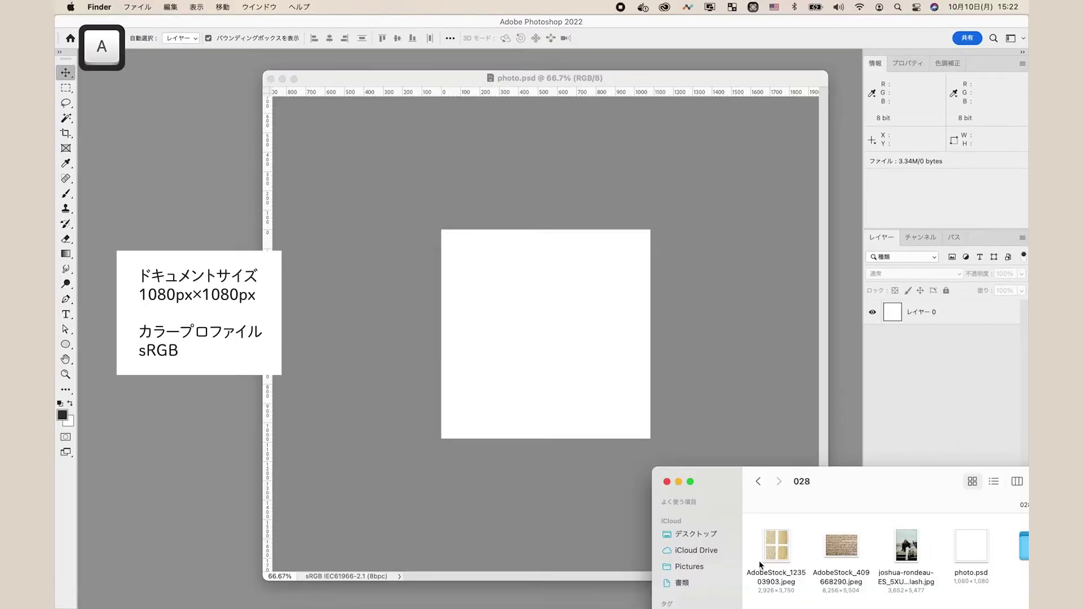
Open AdobeStock_123503903.jpeg from the 028 folder in Photoshop and bring its window fully into view.
{"action": "left_click_drag", "start_coordinate": [760, 565], "coordinate": [194, 204]}
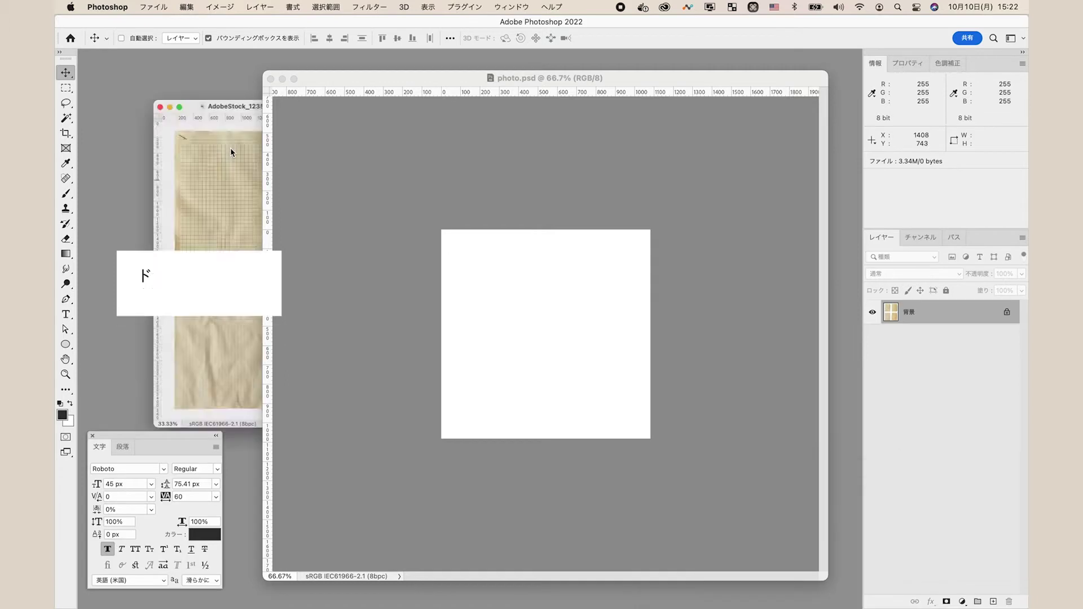
{"action": "left_click_drag", "start_coordinate": [351, 59], "coordinate": [435, 158]}
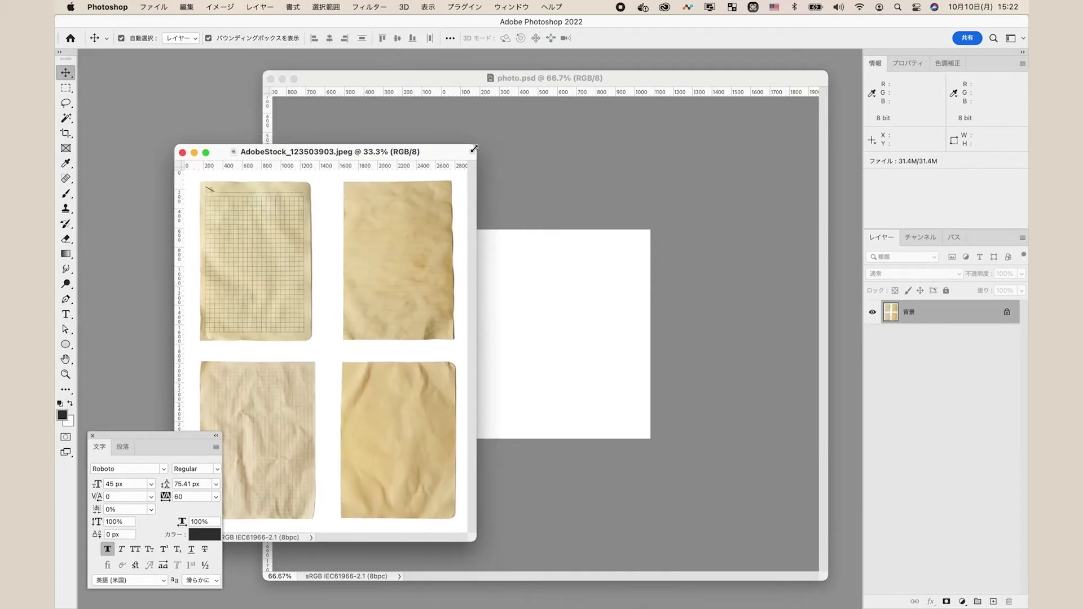
Select the white background with the Magic Wand, invert the selection, copy the four paper sheets to a new layer and hide the background layer.
{"action": "left_click_drag", "start_coordinate": [66, 117], "coordinate": [113, 146]}
{"action": "left_click", "coordinate": [112, 145]}
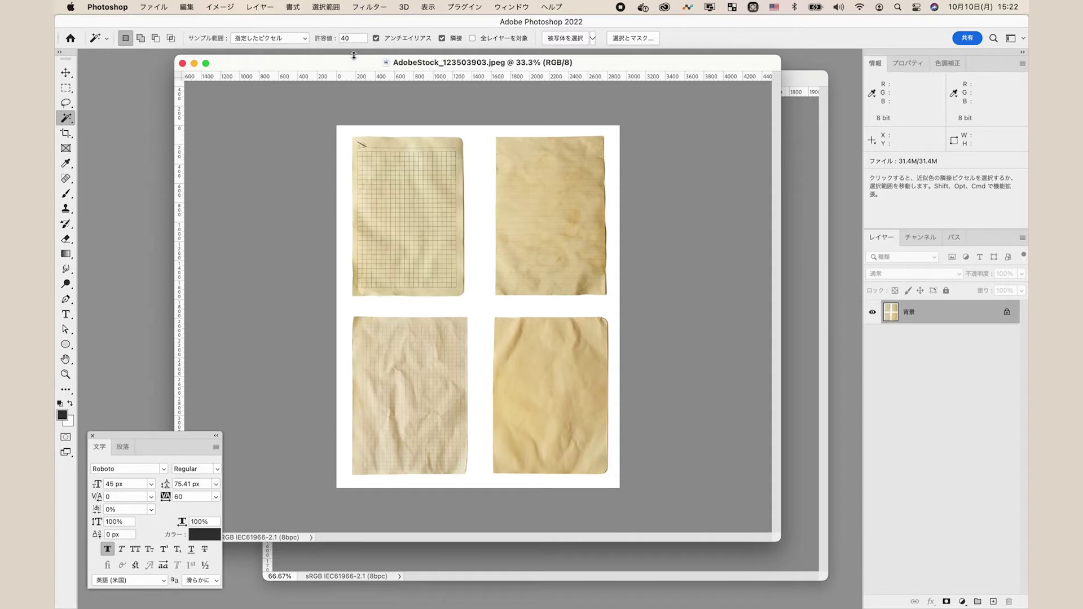
{"action": "left_click", "coordinate": [485, 264]}
{"action": "key", "text": "shift"}
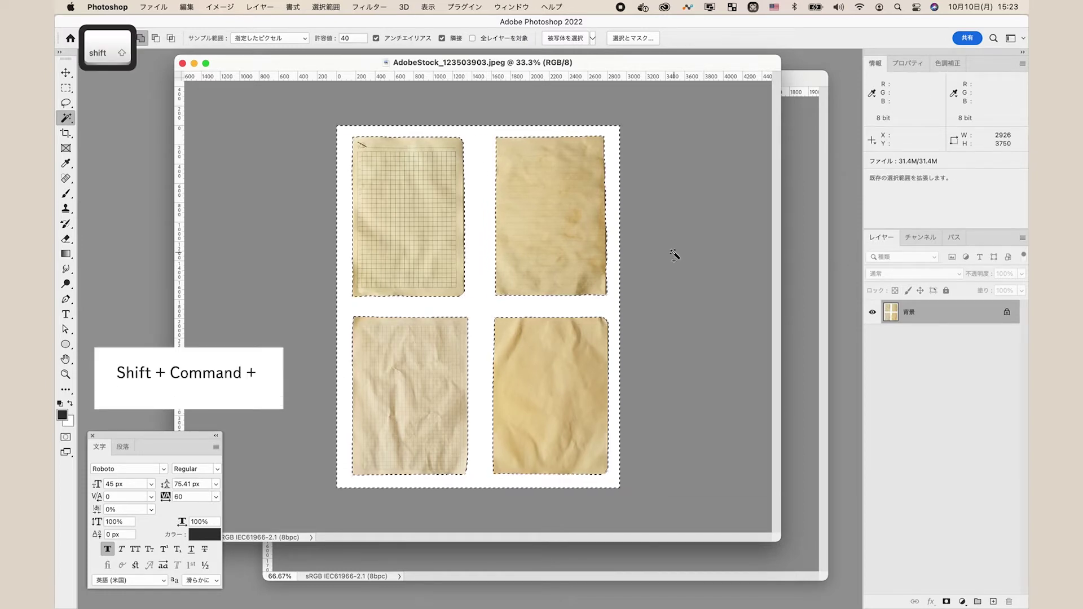
{"action": "key", "text": "super+shift+i"}
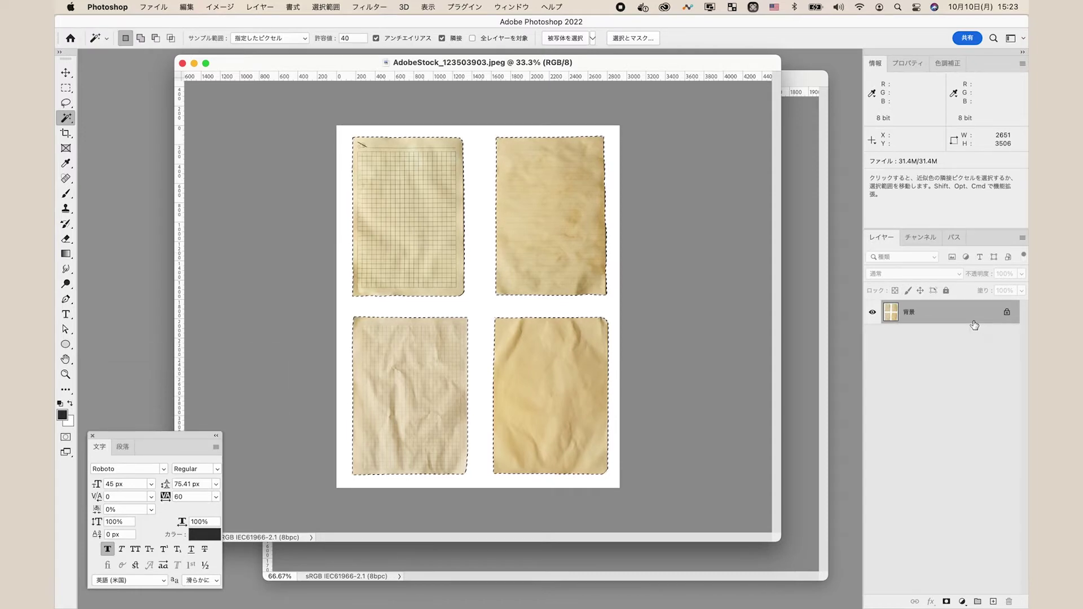
{"action": "key", "text": "super+j"}
{"action": "left_click", "coordinate": [873, 336]}
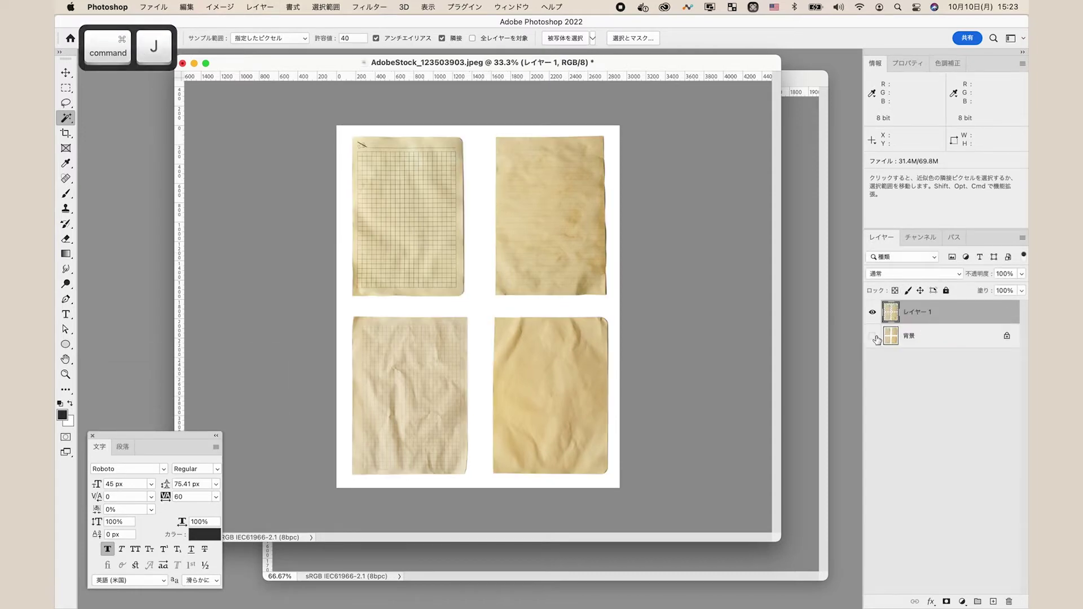
Copy the lower-left crumpled grid sheet to its own layer using a rectangular selection, and hide the layer with all four sheets.
{"action": "left_click", "coordinate": [68, 77]}
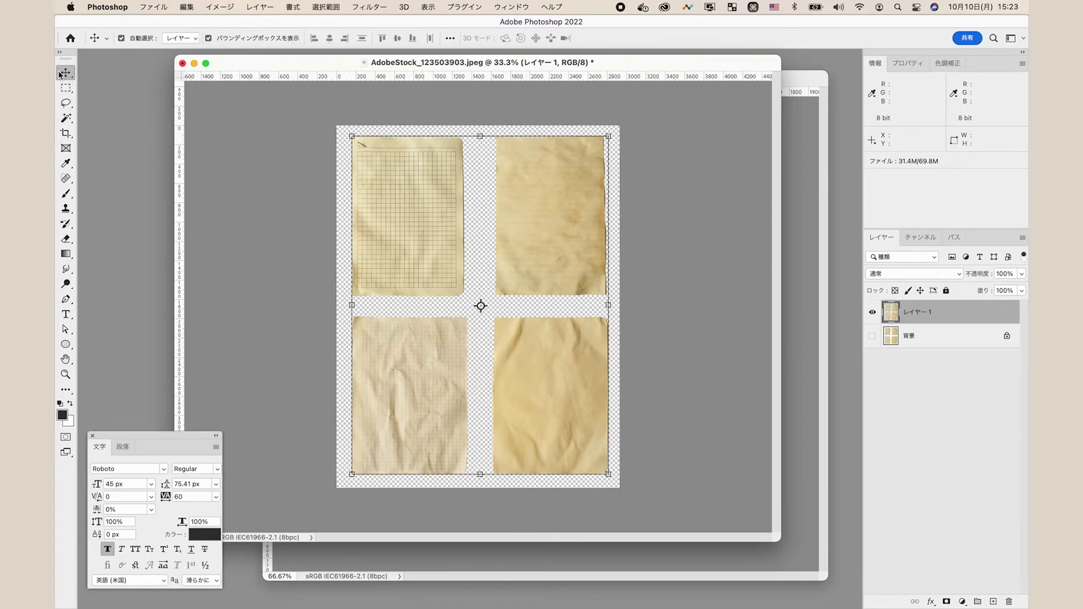
{"action": "left_click", "coordinate": [66, 92]}
{"action": "right_click", "coordinate": [67, 93]}
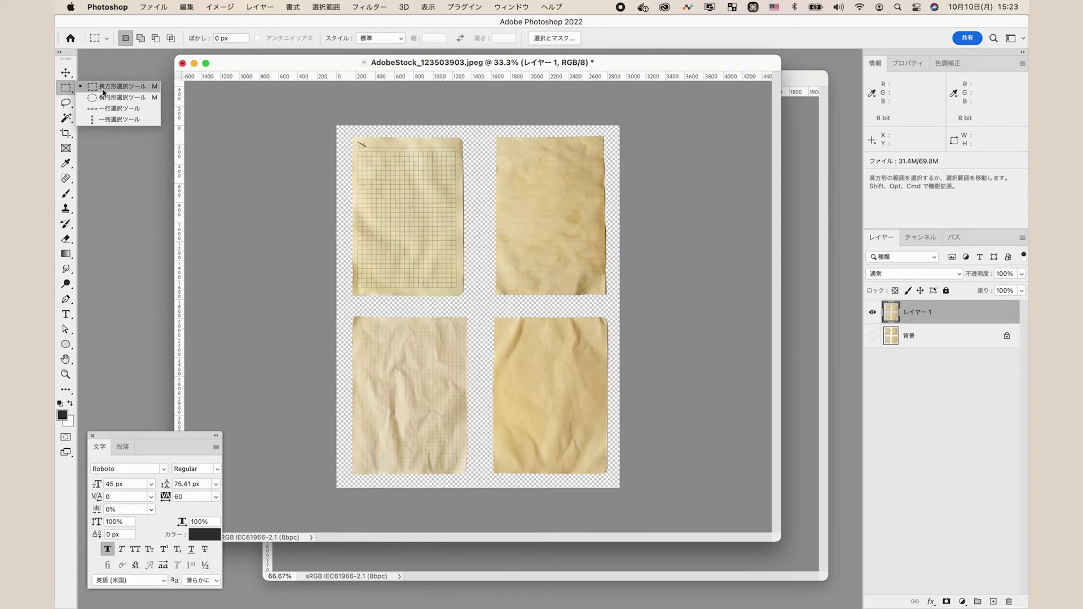
{"action": "left_click", "coordinate": [103, 92]}
{"action": "left_click_drag", "start_coordinate": [318, 305], "coordinate": [477, 515]}
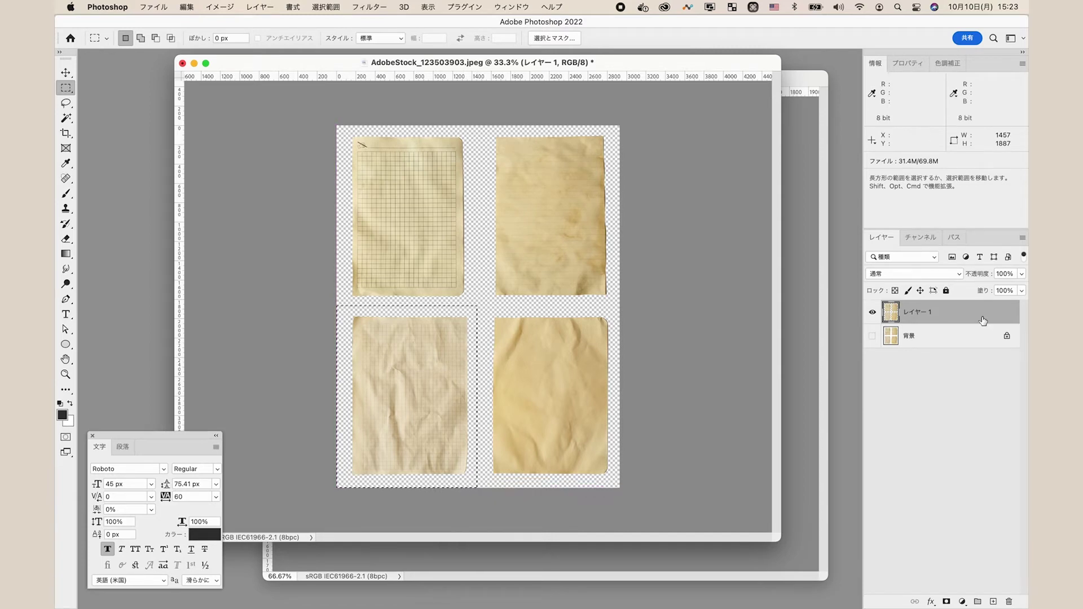
{"action": "key", "text": "super+j"}
{"action": "left_click", "coordinate": [872, 335]}
Transfer the crumpled grid sheet layer into photo.psd and position it to cover the whole square canvas.
{"action": "left_click", "coordinate": [66, 72]}
{"action": "left_click_drag", "start_coordinate": [705, 105], "coordinate": [563, 184]}
{"action": "left_click_drag", "start_coordinate": [975, 311], "coordinate": [490, 301]}
{"action": "key", "text": "super+plus"}
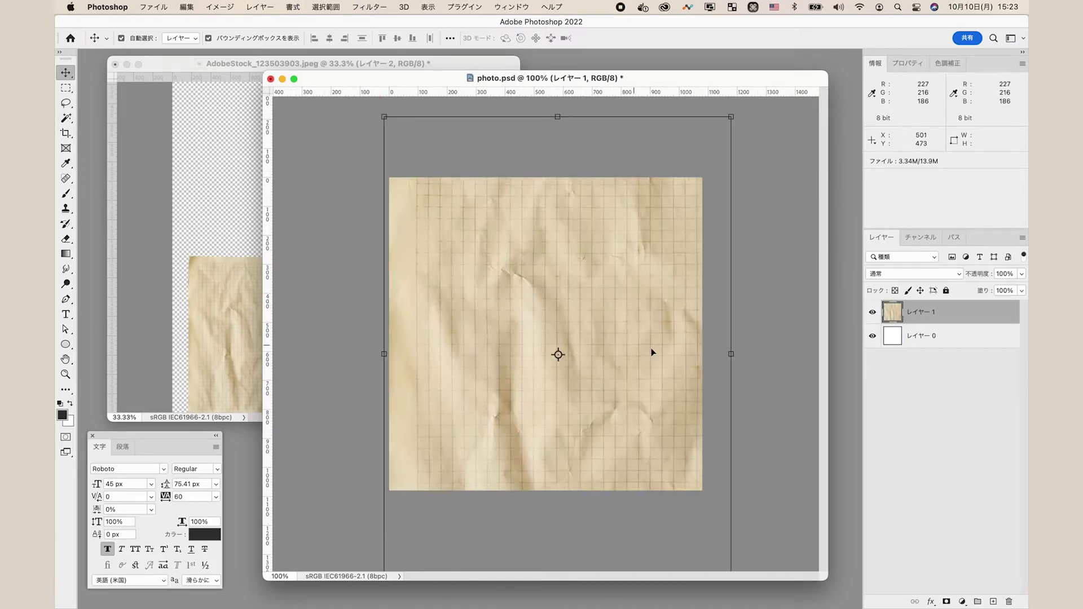
{"action": "left_click_drag", "start_coordinate": [673, 399], "coordinate": [672, 399]}
{"action": "key", "text": "shift+Left"}
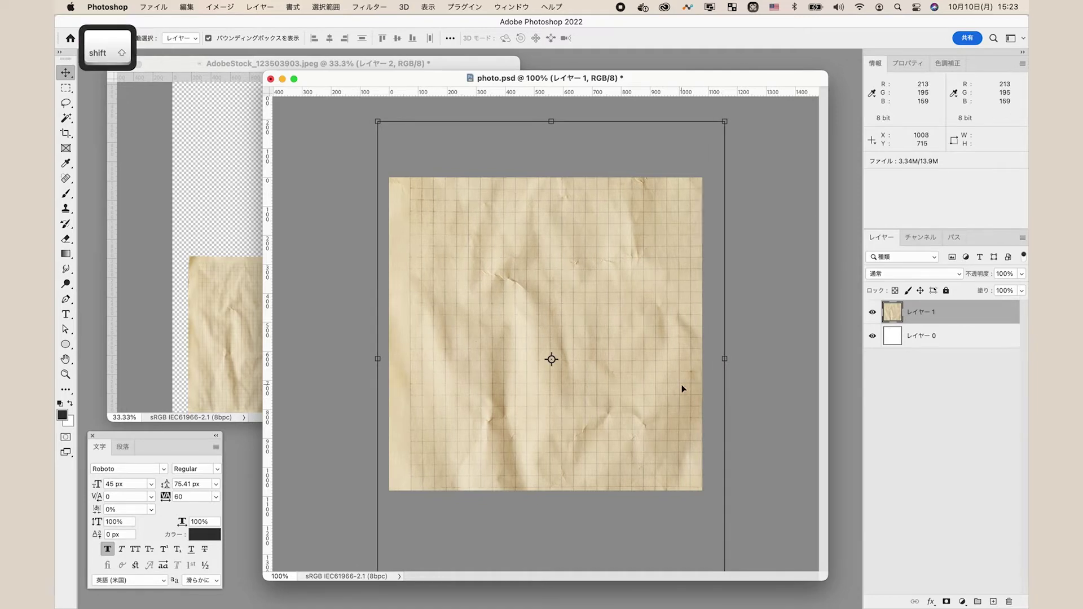
{"action": "left_click", "coordinate": [682, 385], "text": "shift"}
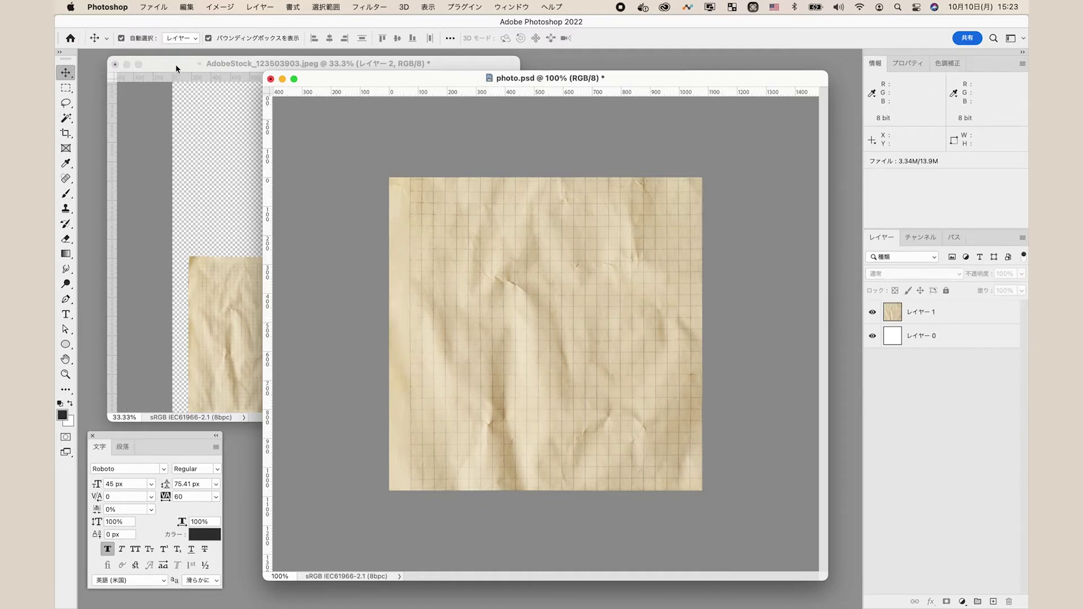
Close the paper source image without saving its changes and save photo.psd.
{"action": "left_click", "coordinate": [176, 69]}
{"action": "left_click", "coordinate": [115, 64]}
{"action": "left_click", "coordinate": [558, 254]}
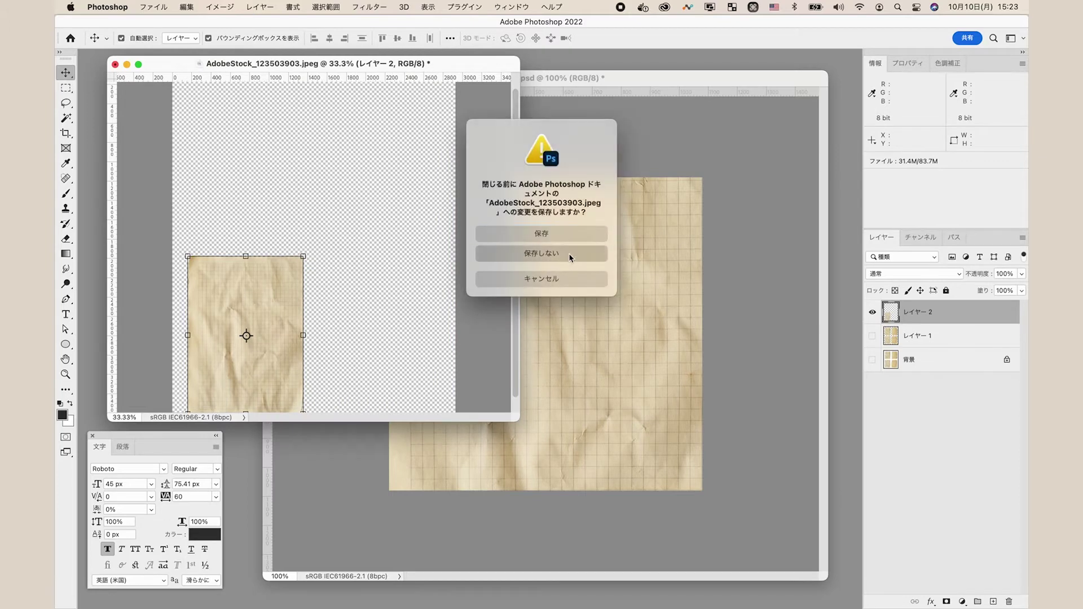
{"action": "key", "text": "super+s"}
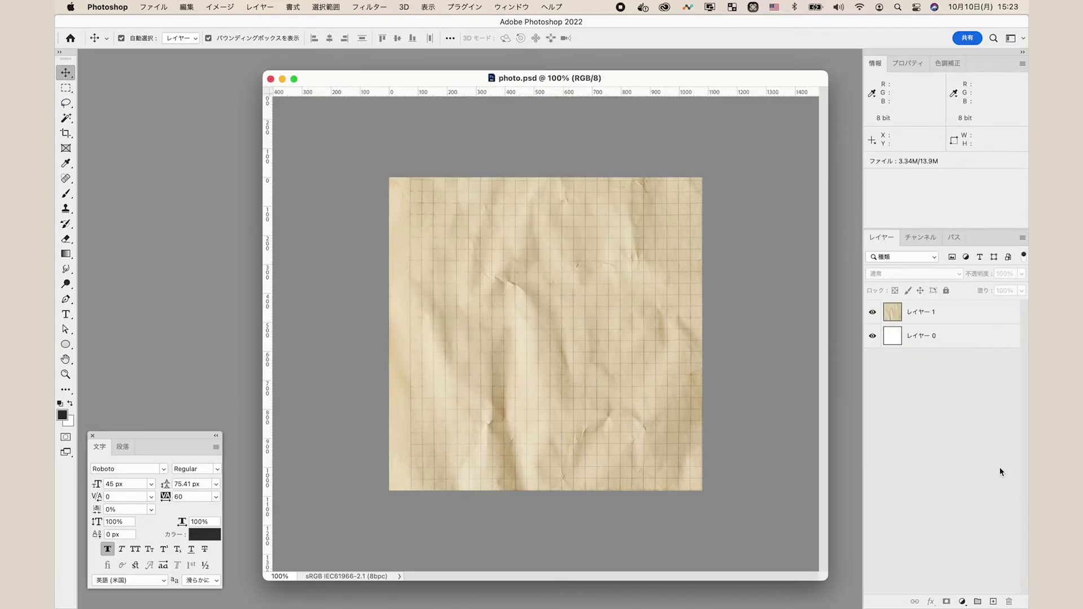
Add a Hue/Saturation adjustment layer above the paper with saturation -10 and lightness +20.
{"action": "left_click", "coordinate": [963, 601]}
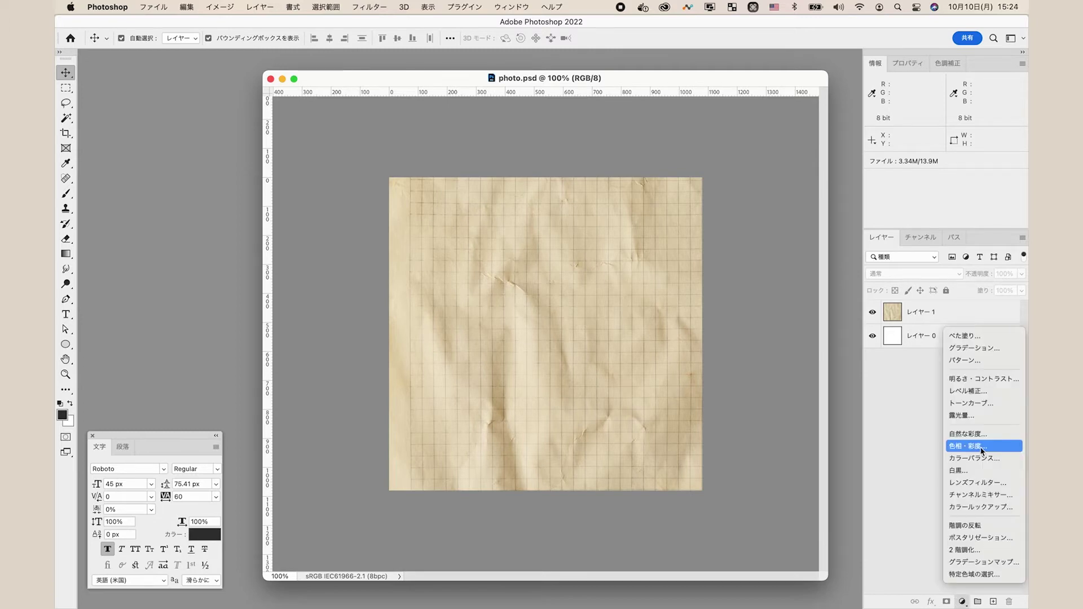
{"action": "left_click", "coordinate": [968, 446]}
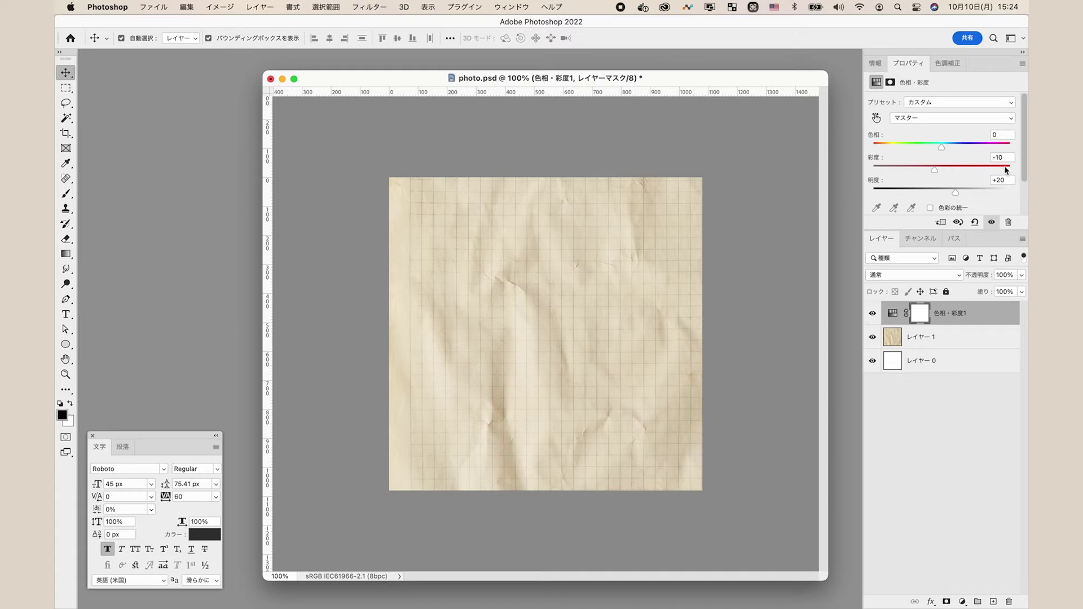
{"action": "left_click", "coordinate": [984, 463]}
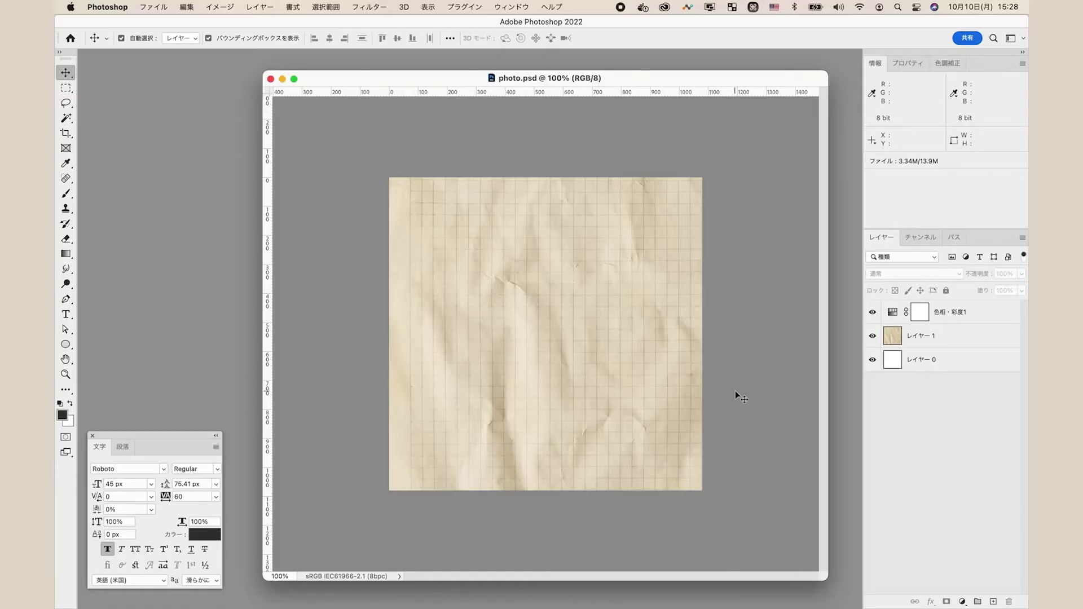
Place the photo of the woman on the car, enlarge it to 941 px wide with its lower edge on the canvas edge, and shift it 18 px left.
{"action": "left_click_drag", "start_coordinate": [926, 538], "coordinate": [526, 354]}
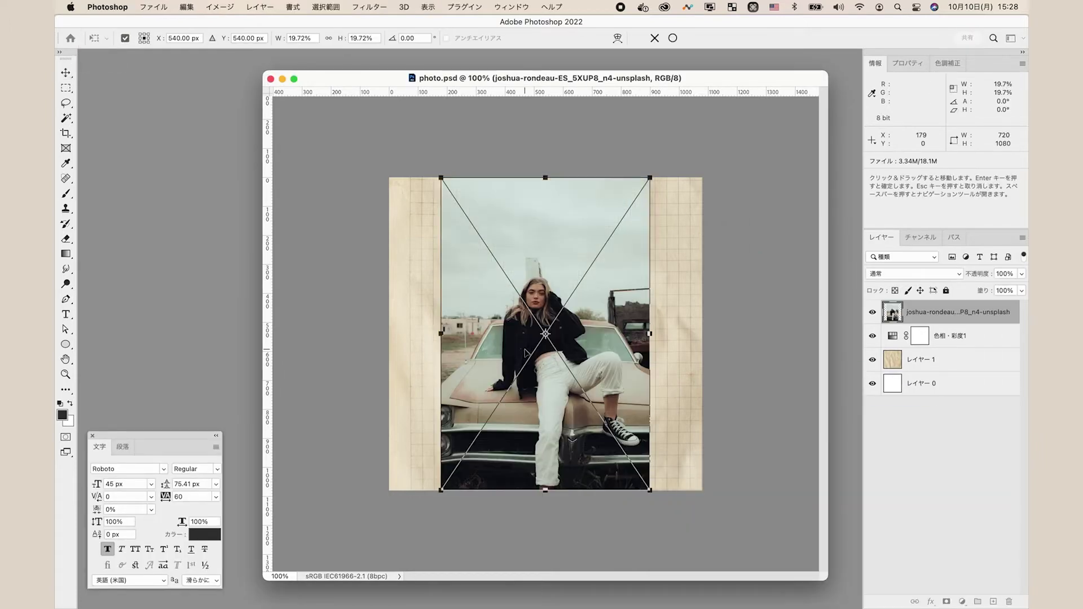
{"action": "left_click_drag", "start_coordinate": [612, 297], "coordinate": [583, 370]}
{"action": "left_click_drag", "start_coordinate": [622, 250], "coordinate": [686, 153]}
{"action": "left_click_drag", "start_coordinate": [560, 403], "coordinate": [562, 333]}
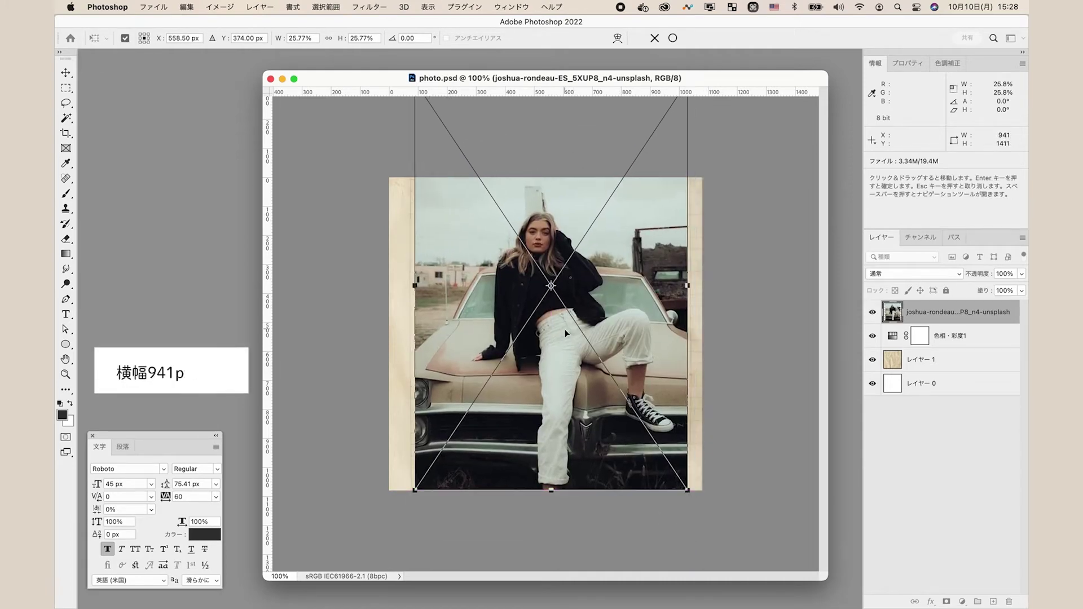
{"action": "key", "text": "Return"}
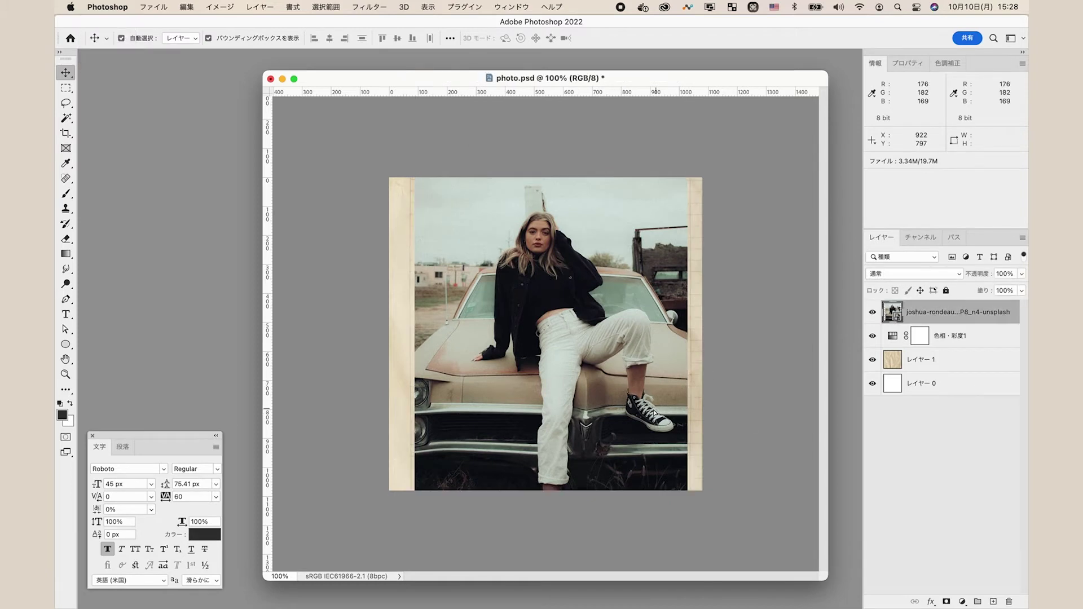
{"action": "left_click_drag", "start_coordinate": [663, 414], "coordinate": [653, 414]}
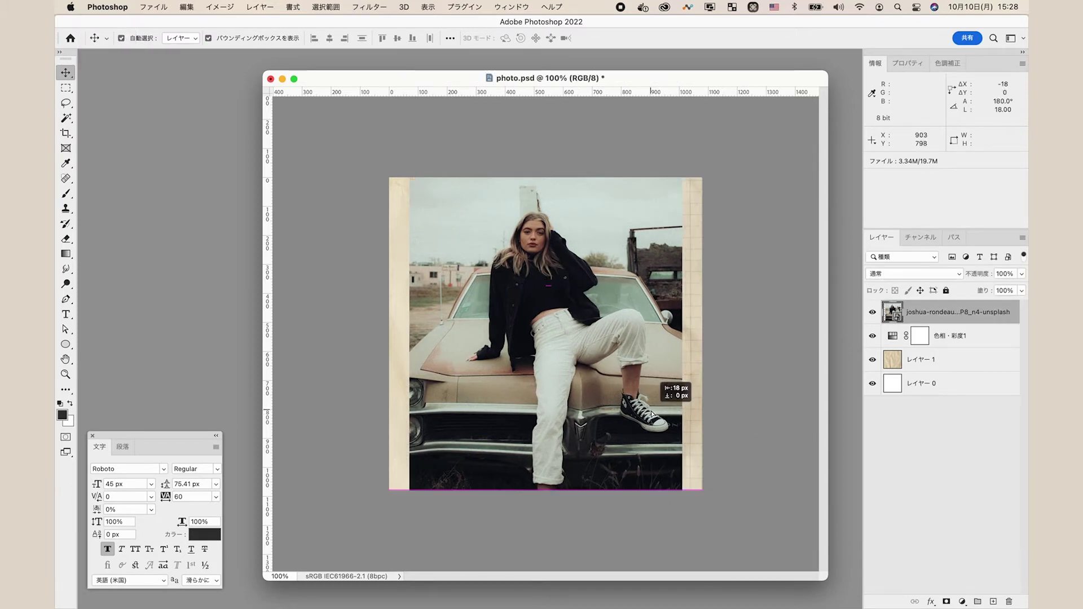
{"action": "left_click_drag", "start_coordinate": [653, 414], "coordinate": [653, 414]}
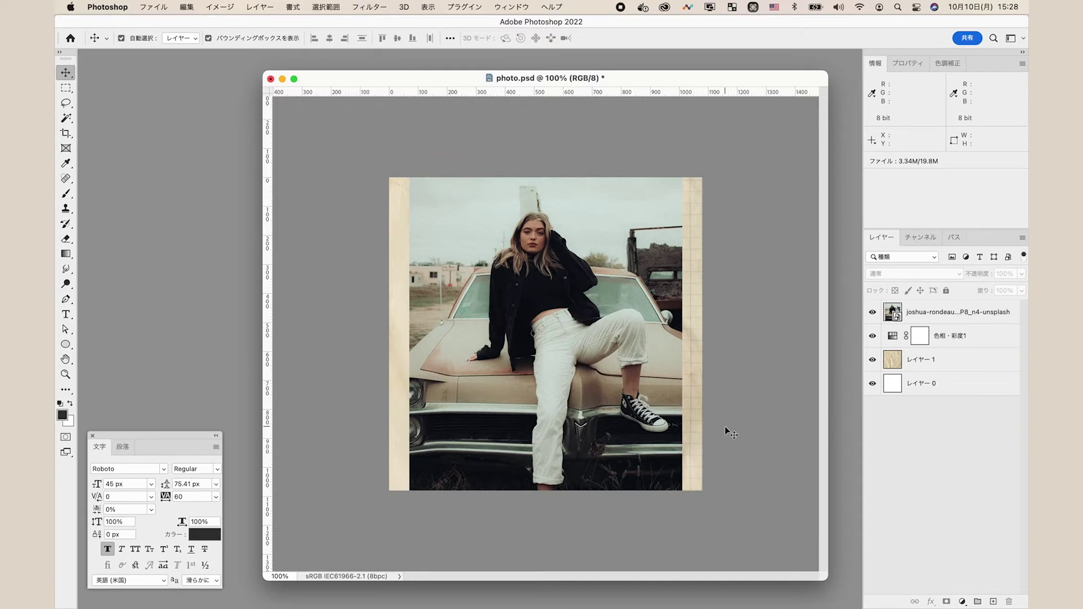
Select the woman in the placed photo with Select Subject and copy her to a new layer.
{"action": "left_click", "coordinate": [660, 384]}
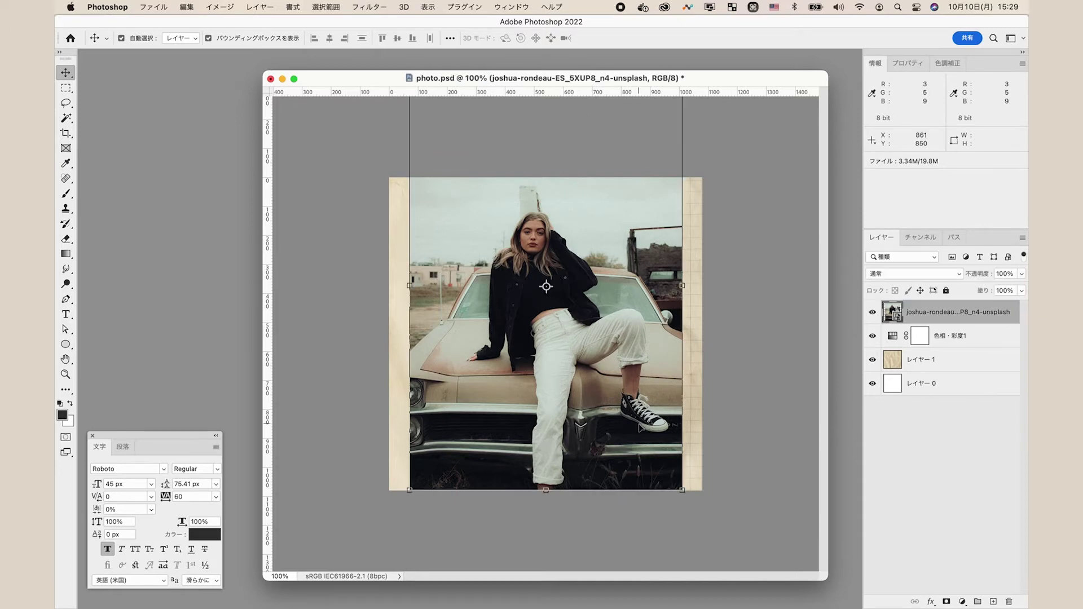
{"action": "left_click_drag", "start_coordinate": [66, 118], "coordinate": [114, 143]}
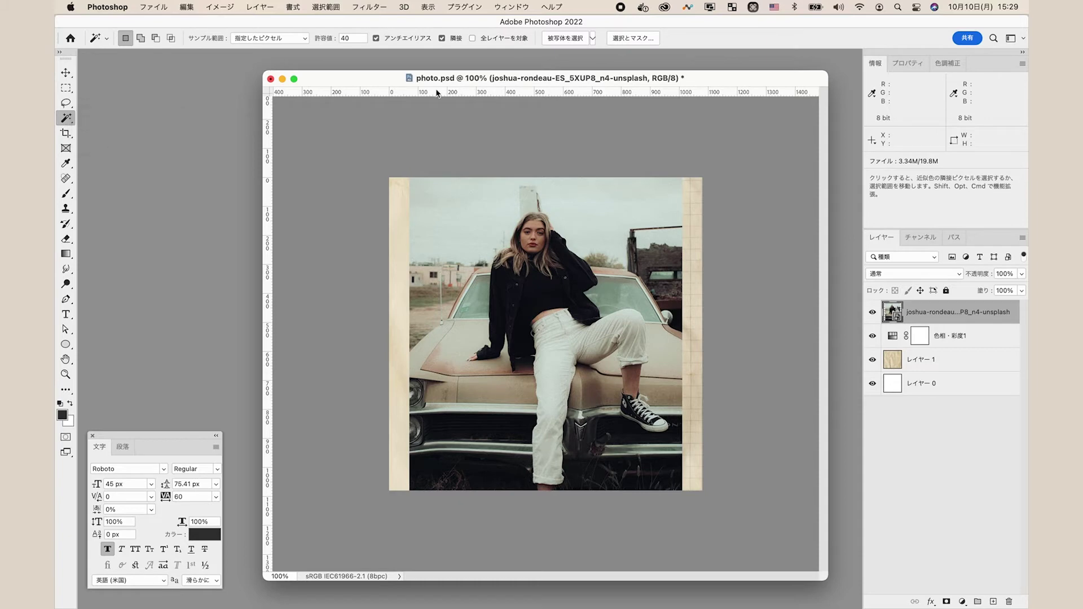
{"action": "left_click", "coordinate": [576, 40]}
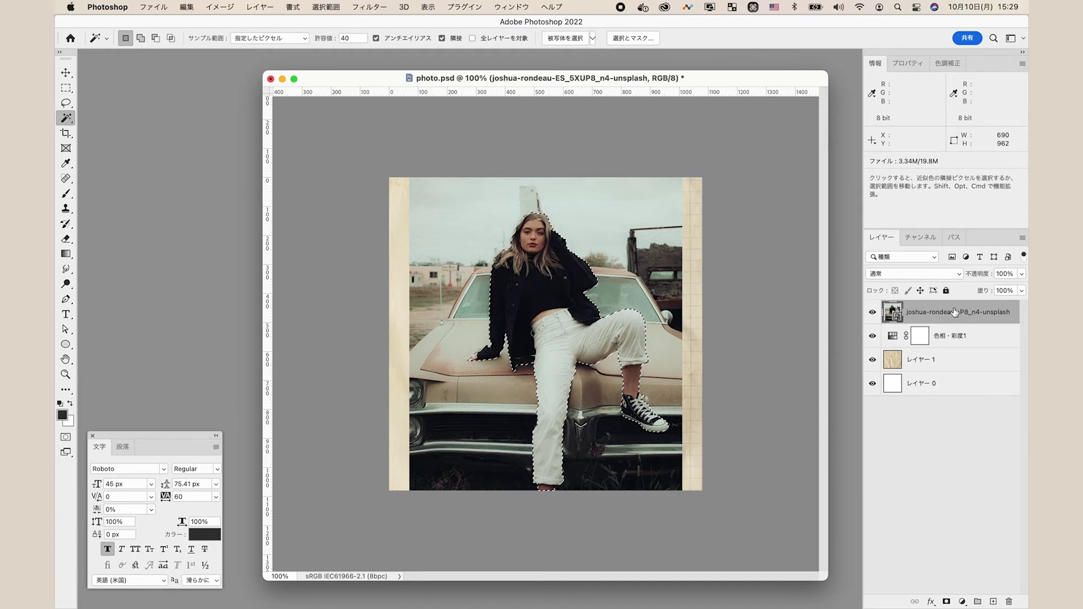
{"action": "key", "text": "super+j"}
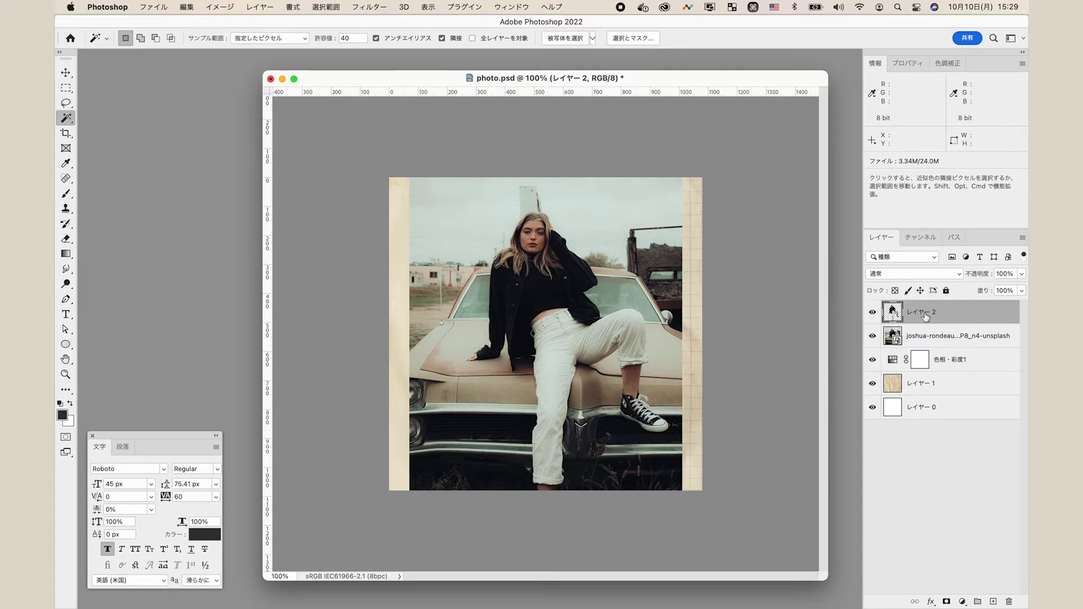
Copy the photo's surroundings without the woman to a new layer using her inverted cut-out selection, and hide the original photo layer.
{"action": "left_click", "coordinate": [892, 315], "text": "super"}
{"action": "left_click", "coordinate": [960, 339]}
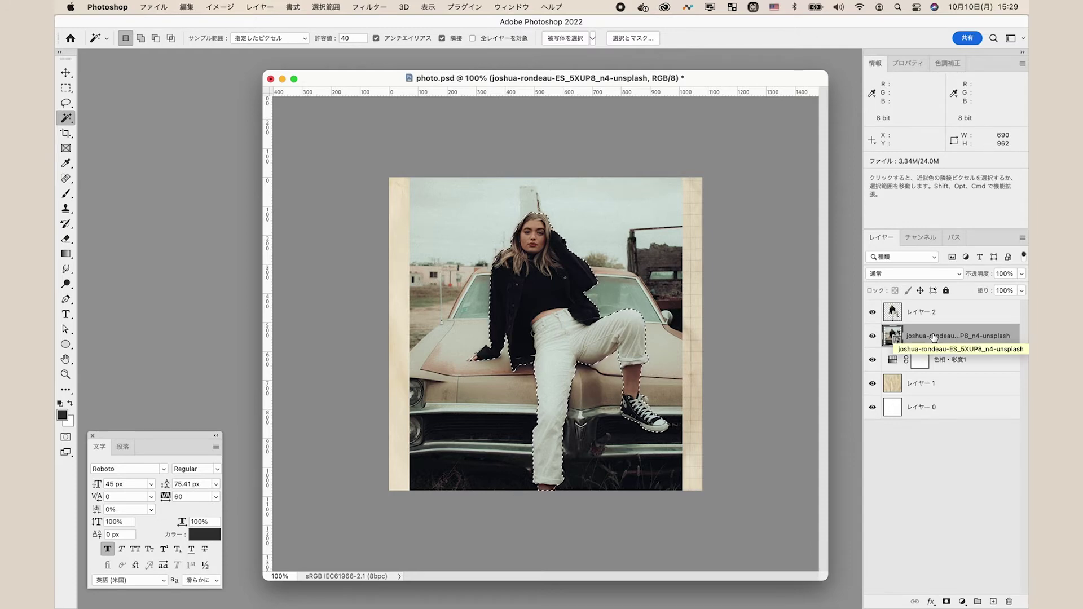
{"action": "key", "text": "shift+super+i"}
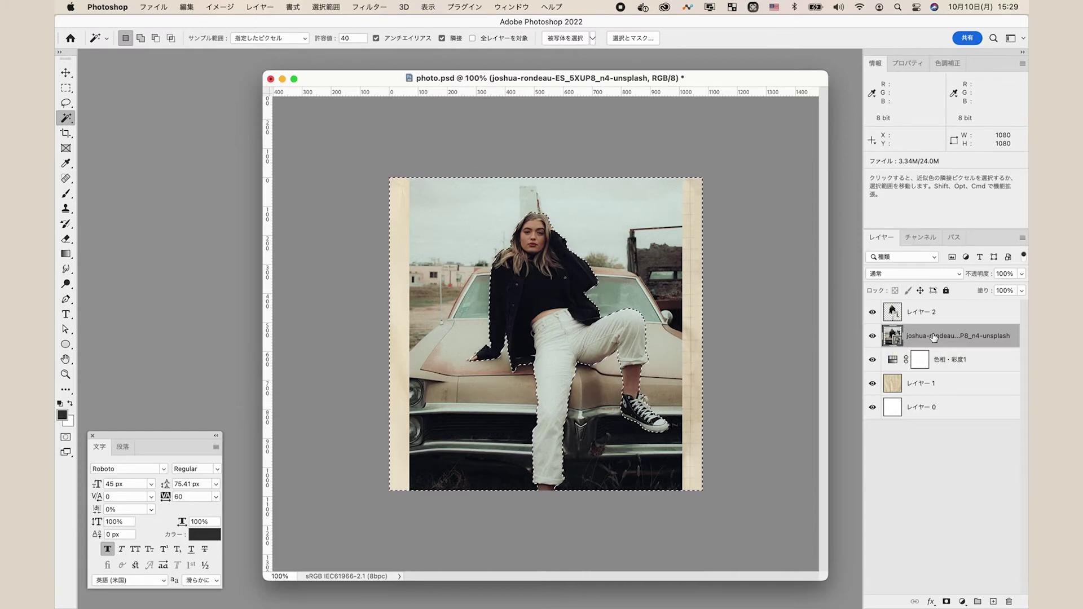
{"action": "key", "text": "super+j"}
{"action": "left_click", "coordinate": [872, 360]}
{"action": "left_click", "coordinate": [873, 312]}
{"action": "left_click", "coordinate": [873, 312]}
{"action": "left_click", "coordinate": [873, 336]}
{"action": "left_click", "coordinate": [872, 336]}
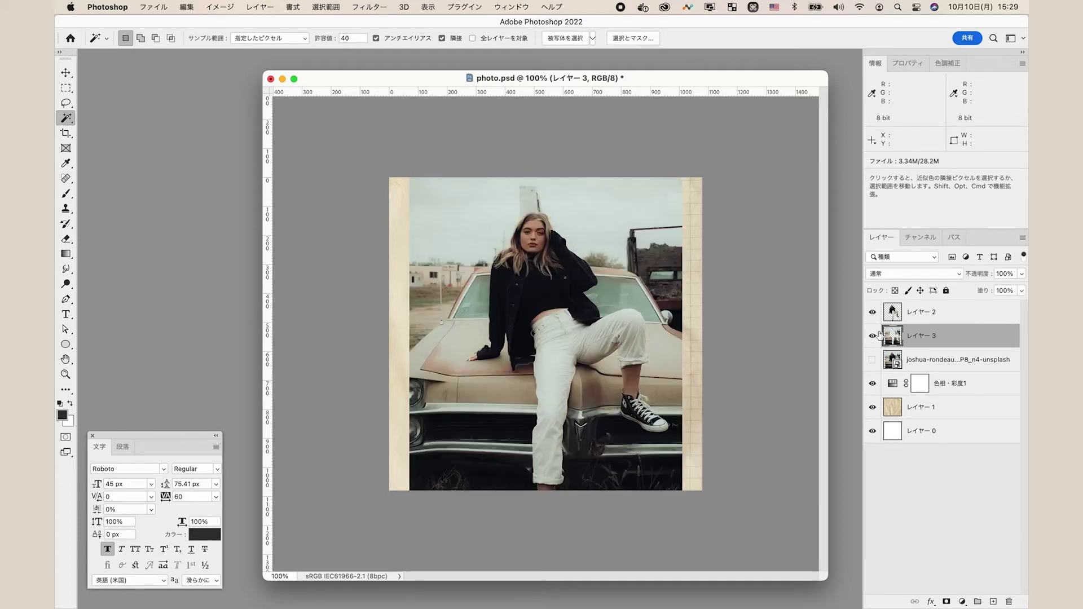
Deselect all layers with the Move tool and save photo.psd.
{"action": "left_click", "coordinate": [67, 73]}
{"action": "left_click", "coordinate": [806, 373]}
{"action": "key", "text": "super+s"}
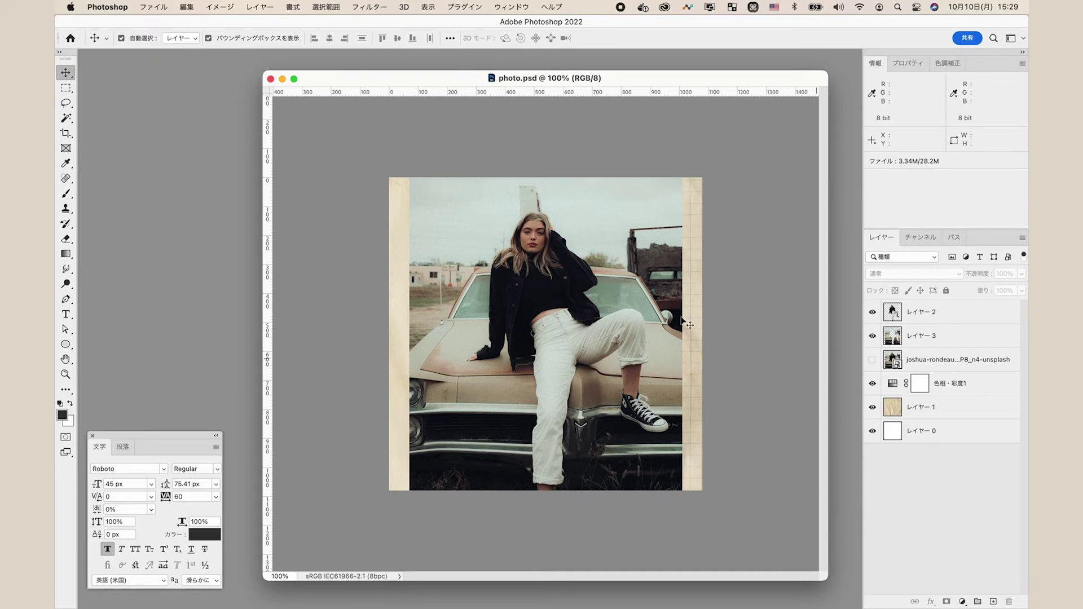
Move the woman's cut-out down and to the right so the paper shows through her silhouette, and save the document.
{"action": "left_click", "coordinate": [546, 286]}
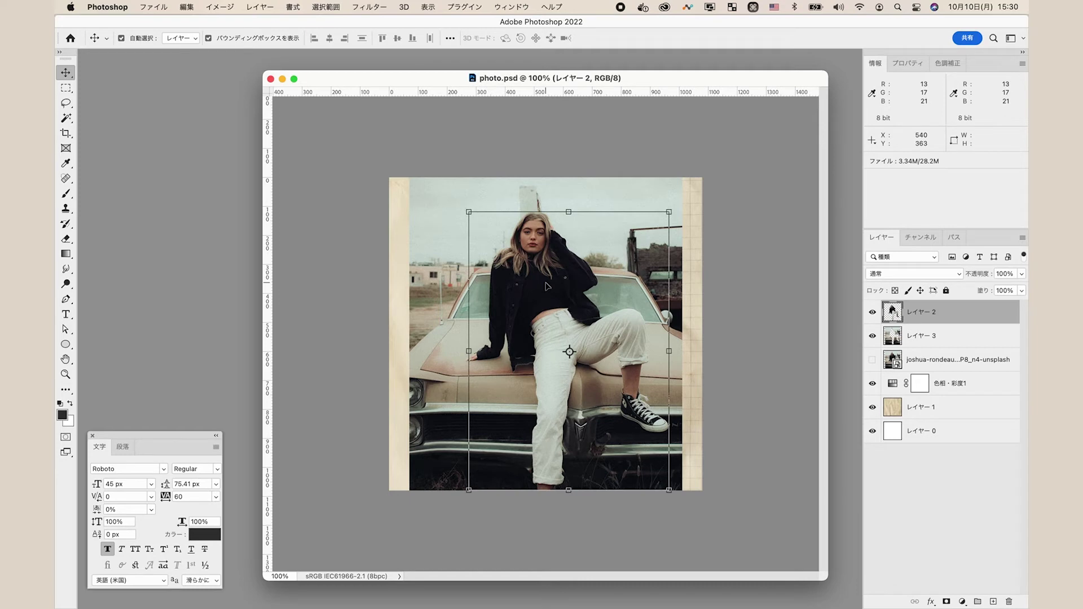
{"action": "left_click_drag", "start_coordinate": [546, 282], "coordinate": [587, 338]}
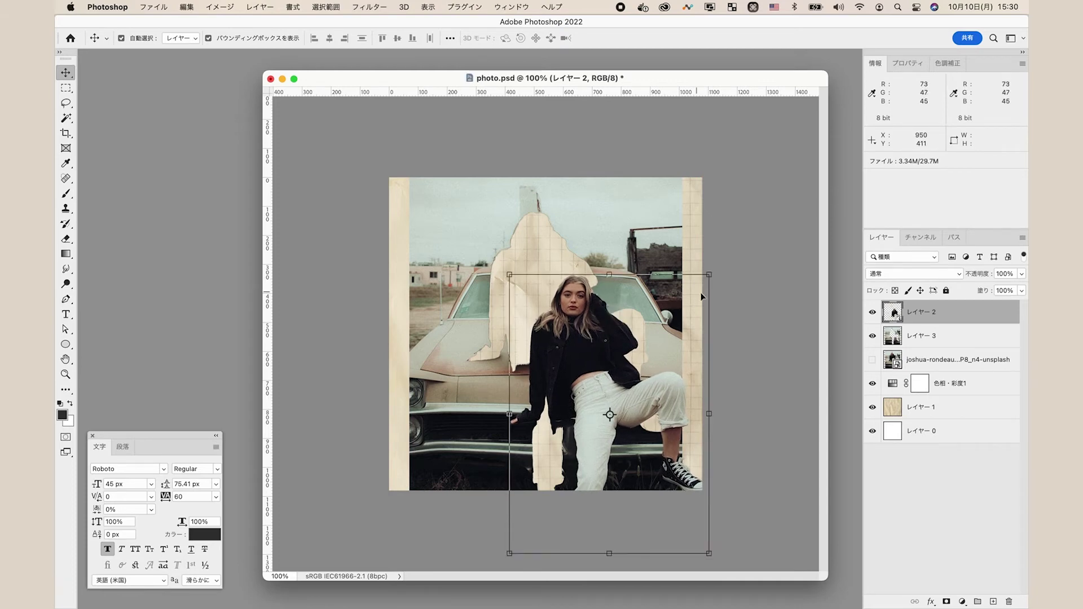
{"action": "left_click", "coordinate": [770, 302]}
{"action": "key", "text": "cmd+s"}
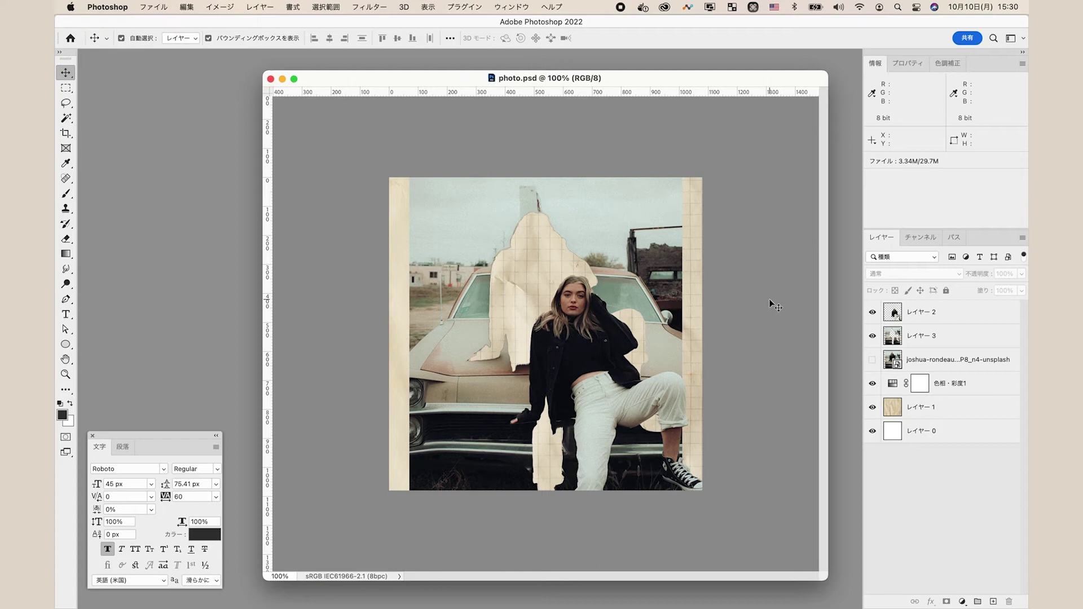
Add a drop shadow to Layer 3 using Multiply, #666666, 50% opacity, 135° angle, 3 px distance, and 0 spread and size, and compare it off and on.
{"action": "left_click", "coordinate": [639, 233]}
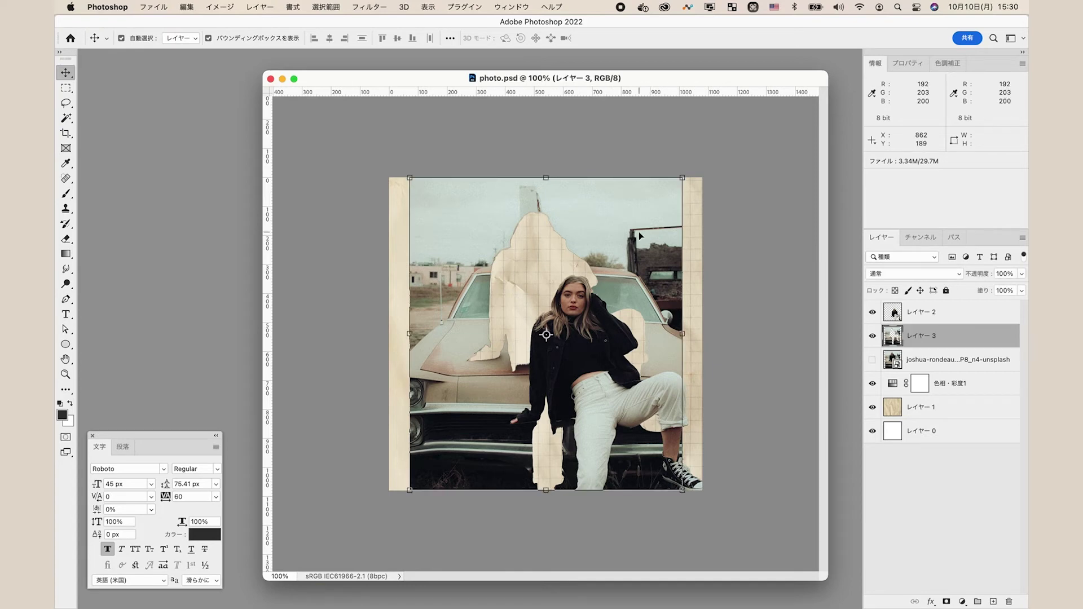
{"action": "double_click", "coordinate": [979, 340]}
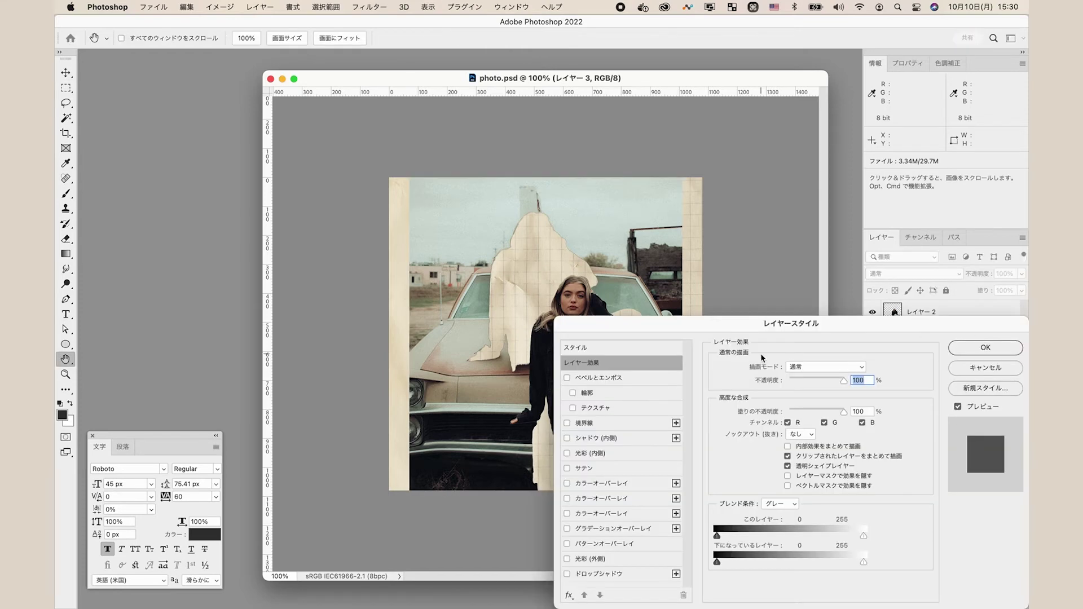
{"action": "left_click", "coordinate": [626, 575]}
{"action": "left_click", "coordinate": [843, 372]}
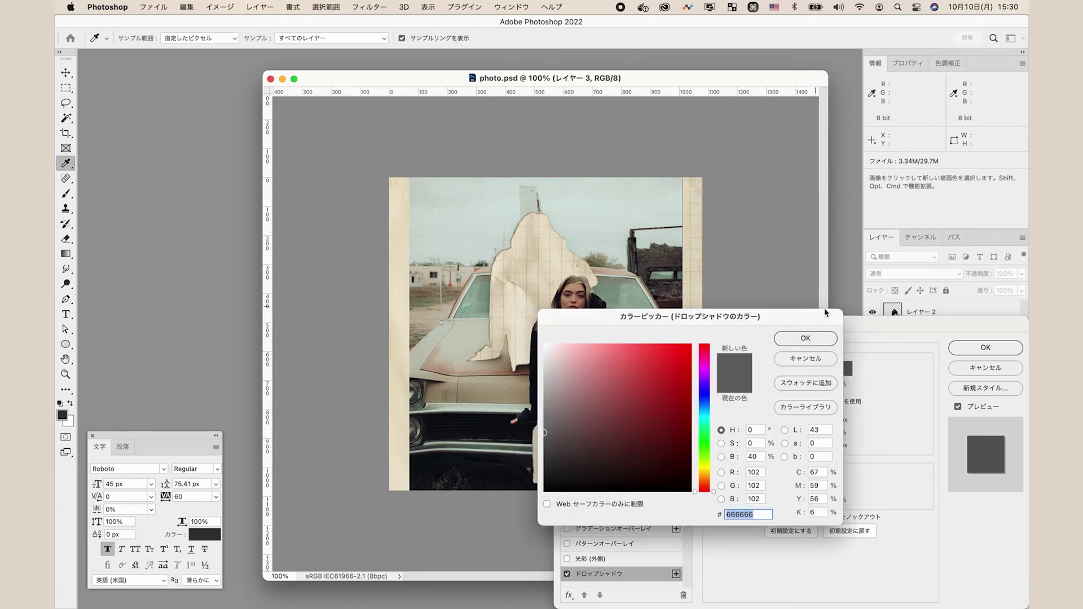
{"action": "left_click", "coordinate": [833, 339]}
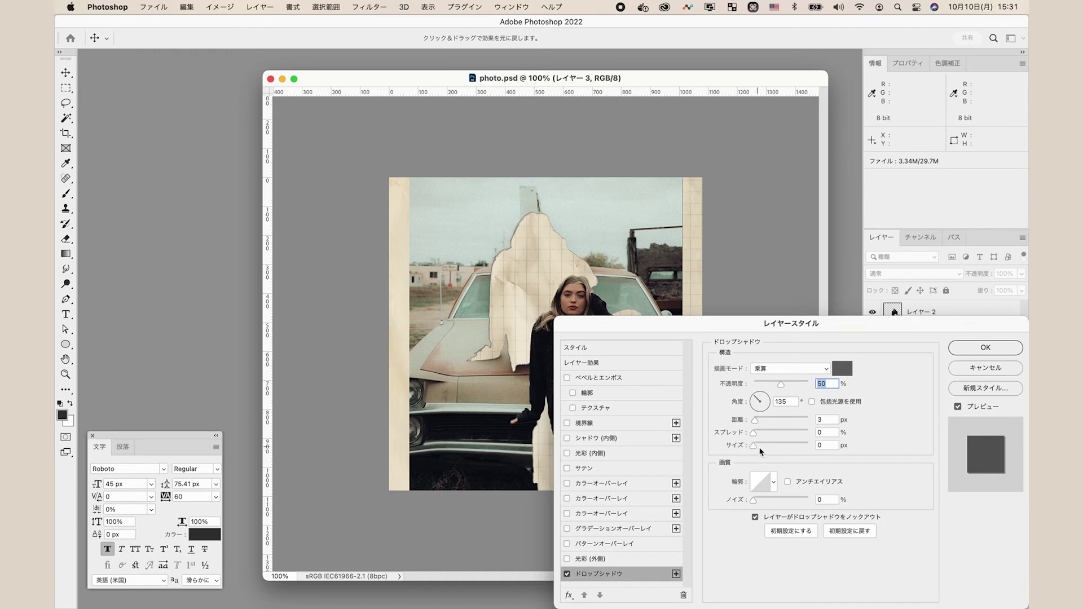
{"action": "left_click", "coordinate": [982, 347]}
{"action": "left_click", "coordinate": [765, 330]}
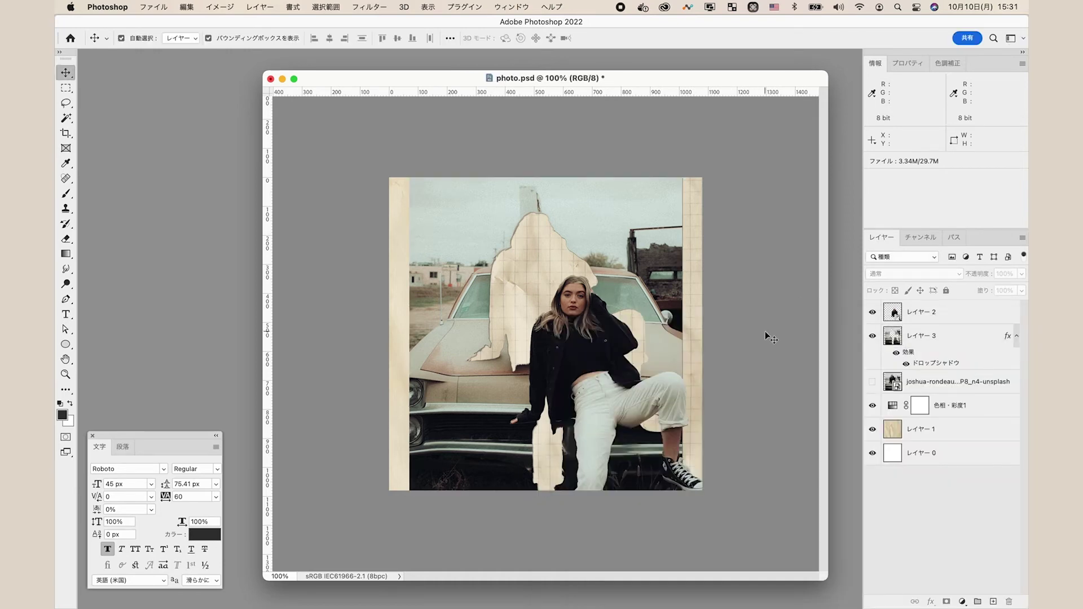
{"action": "left_click", "coordinate": [896, 353]}
{"action": "left_click", "coordinate": [897, 353]}
Copy Layer 3's drop shadow style to the woman's cut-out on Layer 2, and save the document.
{"action": "left_click", "coordinate": [947, 344]}
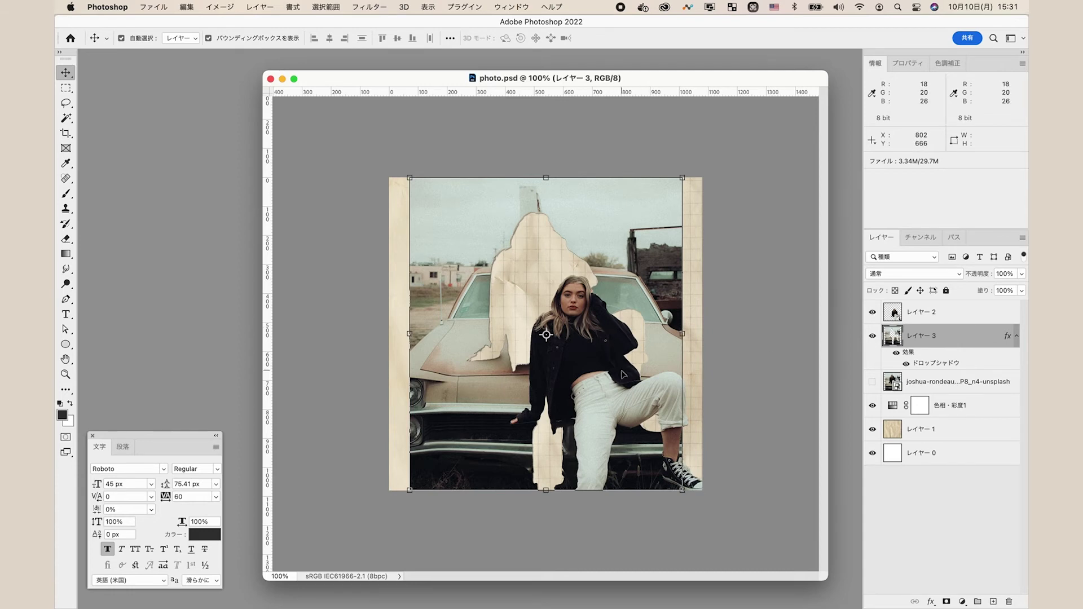
{"action": "right_click", "coordinate": [949, 340]}
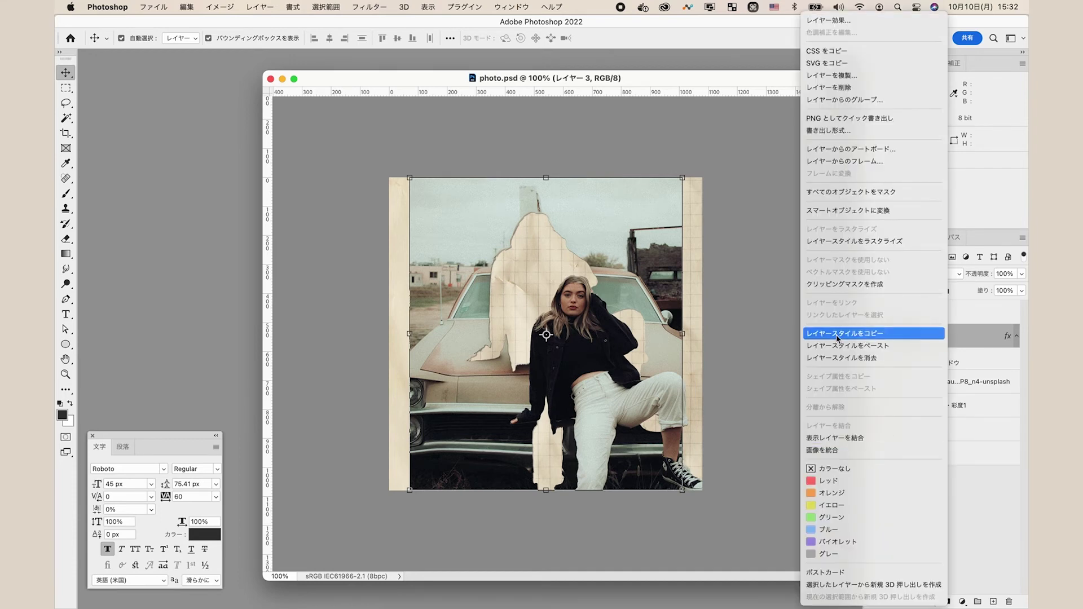
{"action": "left_click", "coordinate": [858, 338]}
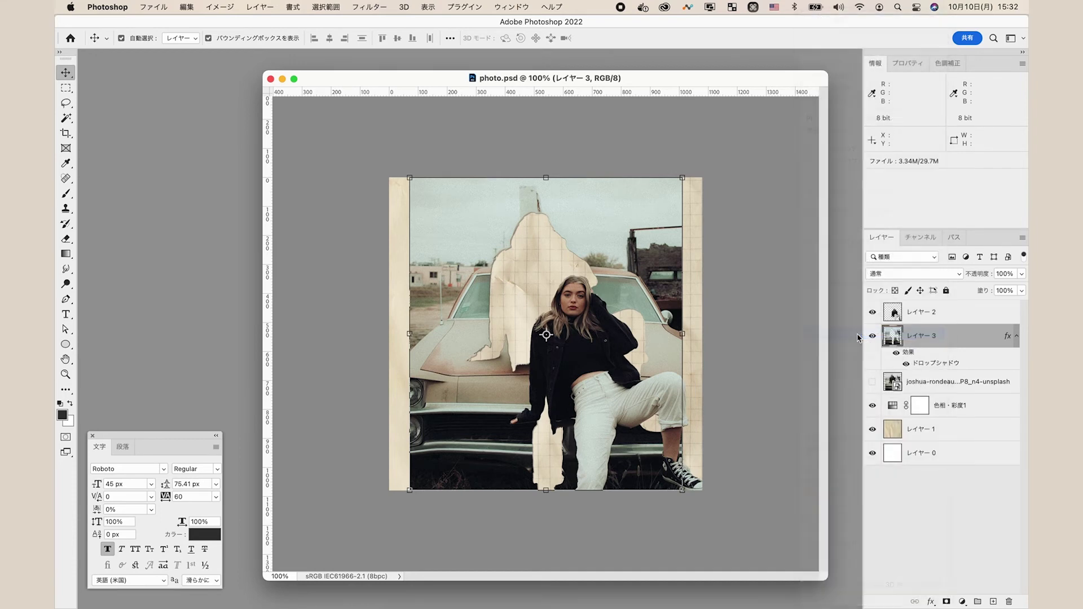
{"action": "left_click", "coordinate": [961, 319]}
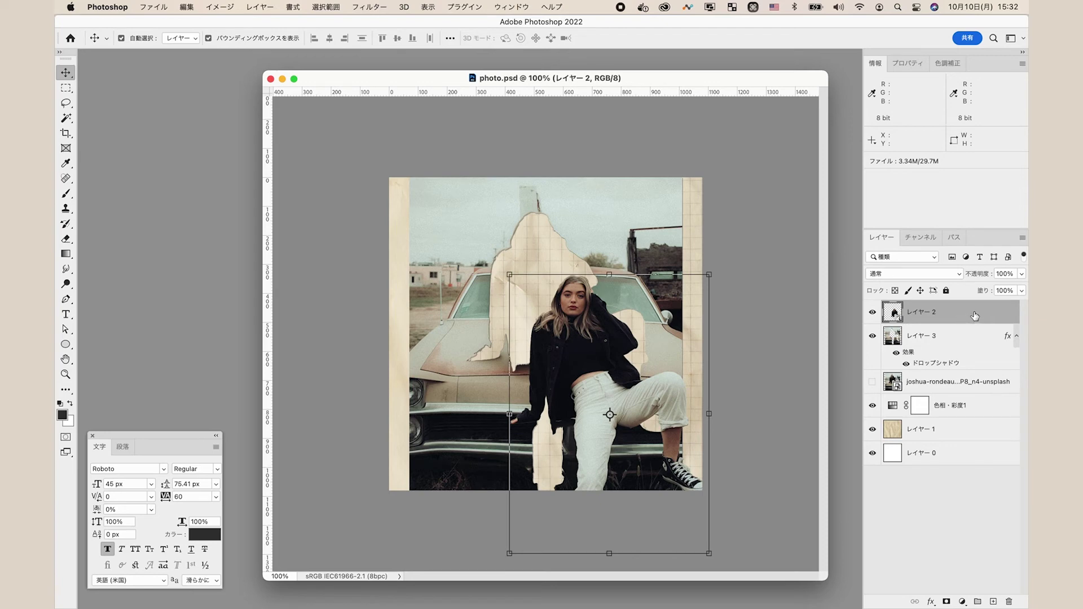
{"action": "right_click", "coordinate": [974, 316]}
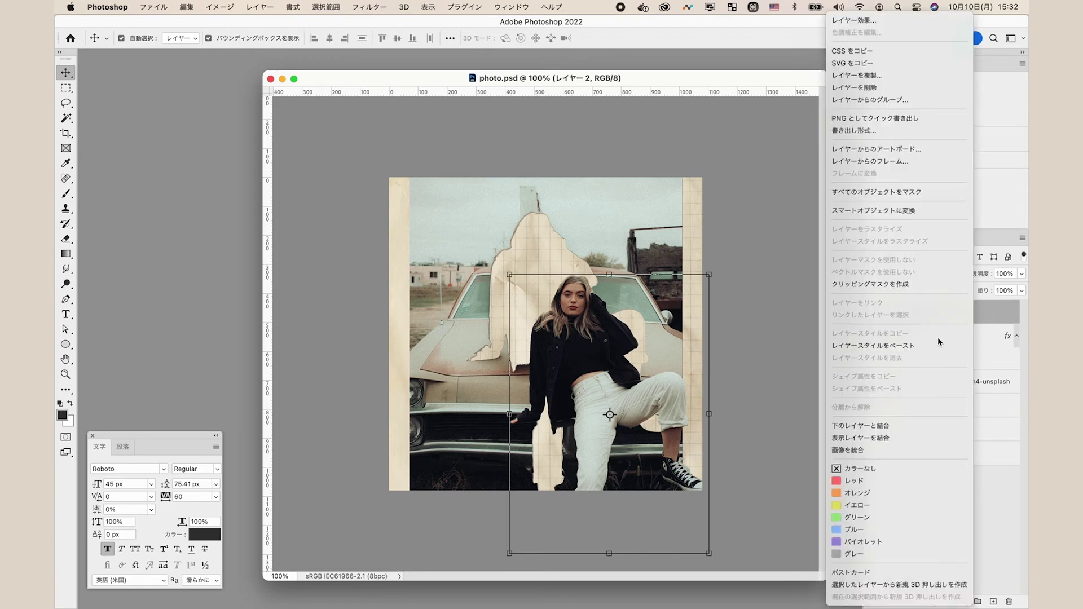
{"action": "left_click", "coordinate": [912, 346]}
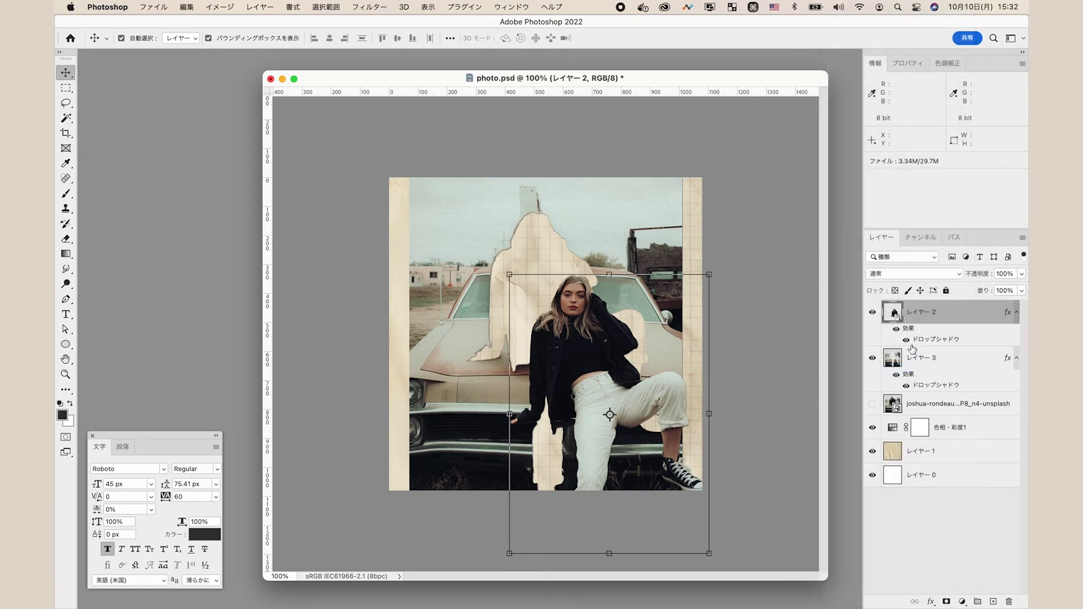
{"action": "left_click", "coordinate": [744, 361]}
{"action": "key", "text": "super+s"}
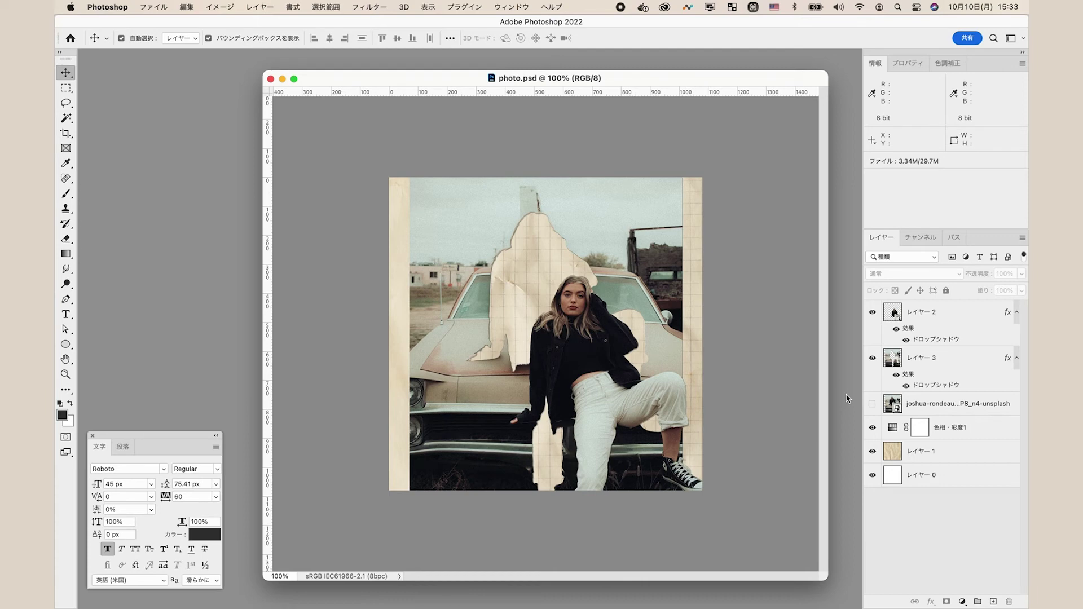
Place the AdobeStock_409668290 handwriting image into photo.psd, scaled down to about 43.4% towards its lower-left corner.
{"action": "key", "text": "super+Tab"}
{"action": "left_click_drag", "start_coordinate": [841, 544], "coordinate": [518, 319]}
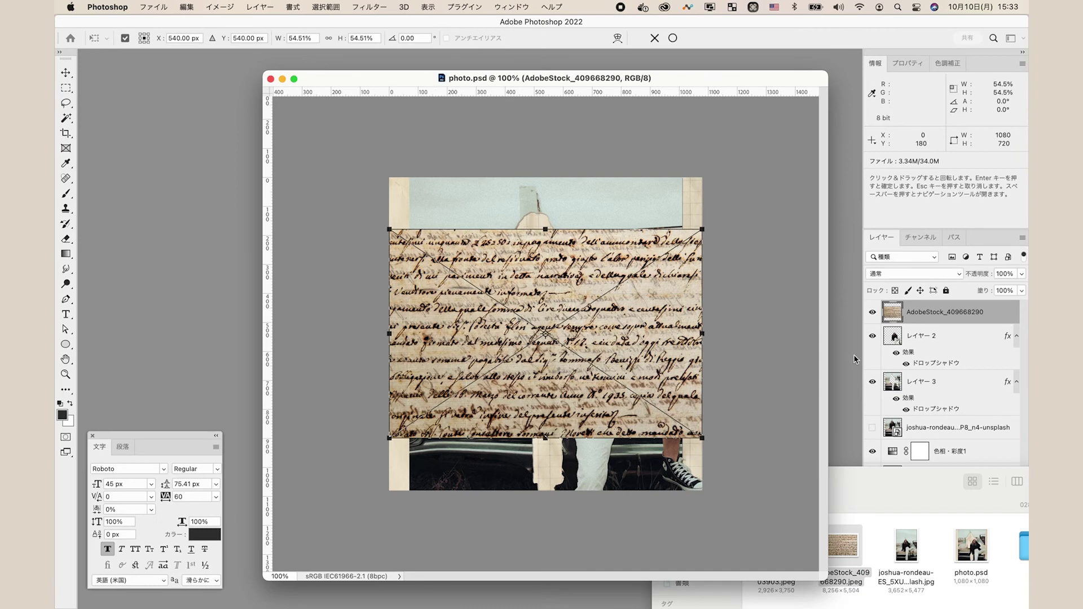
{"action": "left_click_drag", "start_coordinate": [703, 230], "coordinate": [637, 271]}
{"action": "key", "text": "Return"}
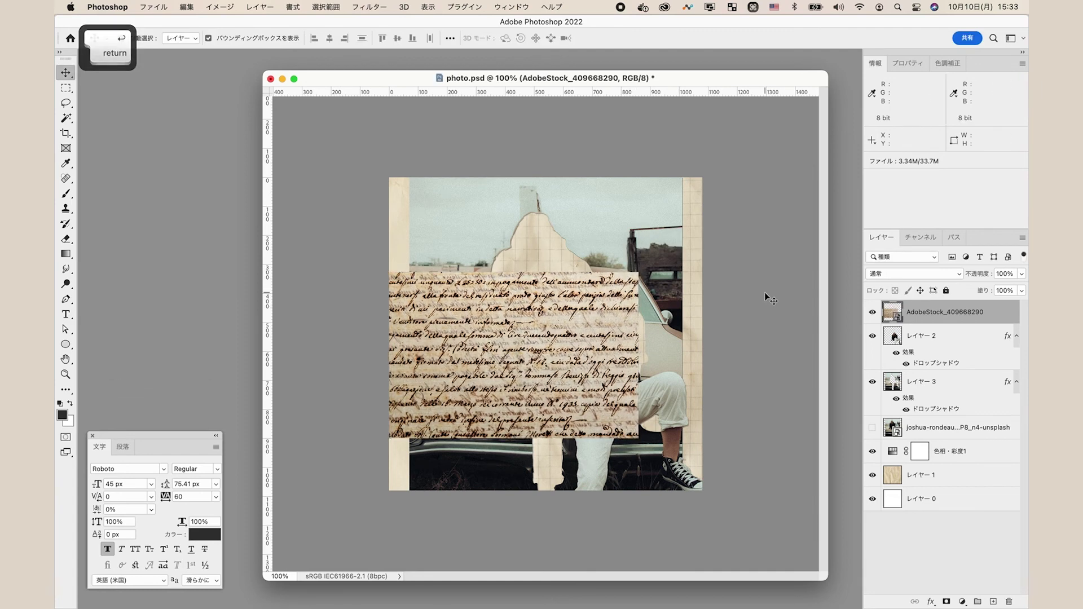
{"action": "left_click", "coordinate": [767, 298]}
Move the handwriting layer below the hidden original photo layer and shift its image down and left to the canvas's bottom edge.
{"action": "left_click", "coordinate": [949, 316]}
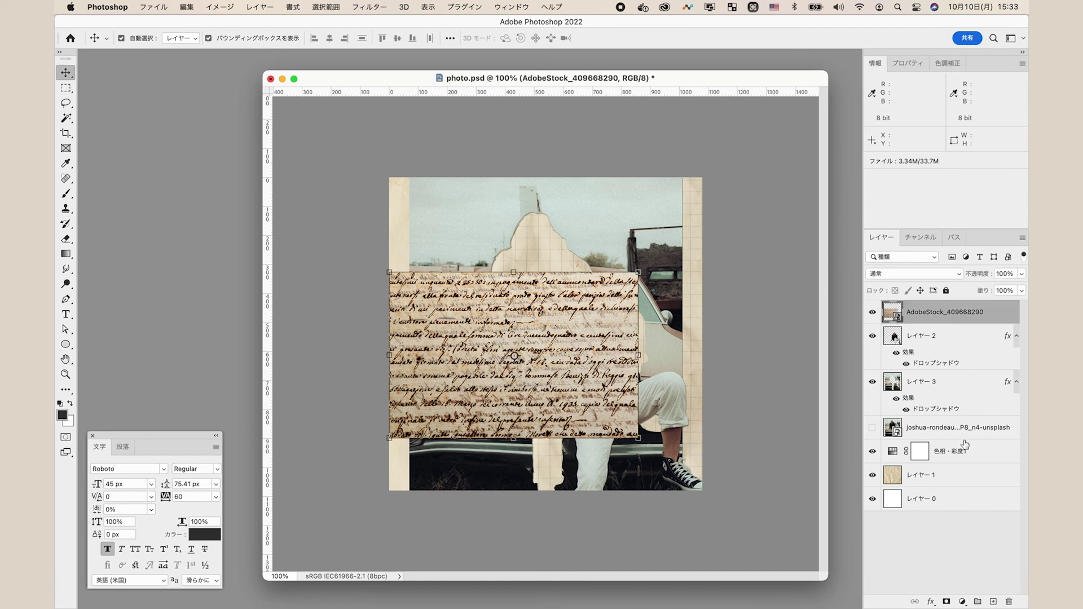
{"action": "left_click_drag", "start_coordinate": [966, 314], "coordinate": [961, 440]}
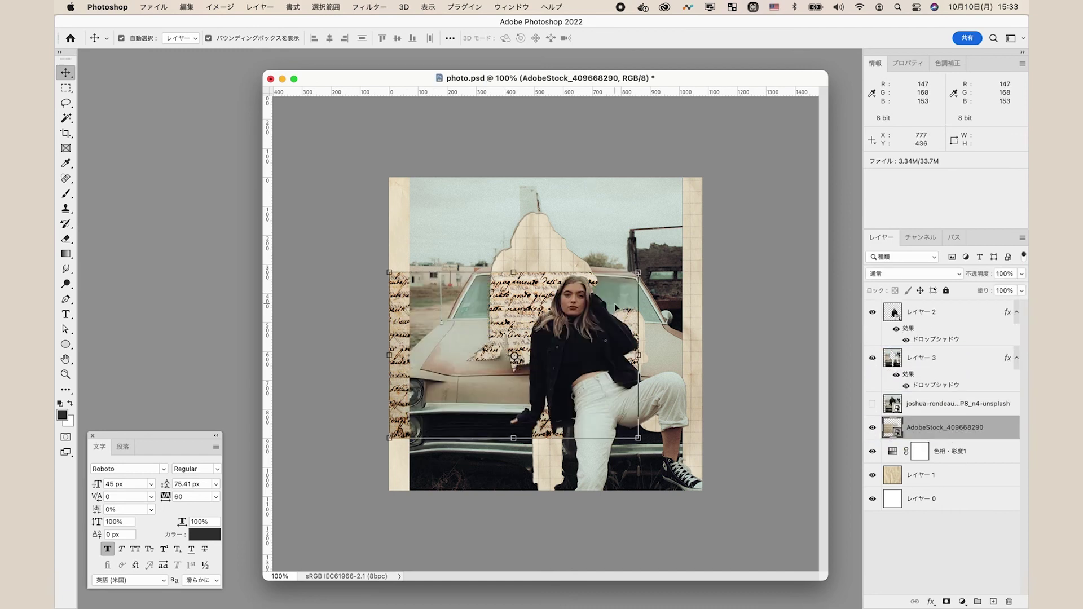
{"action": "key", "text": "super+t"}
{"action": "left_click_drag", "start_coordinate": [529, 306], "coordinate": [501, 349]}
{"action": "key", "text": "Return"}
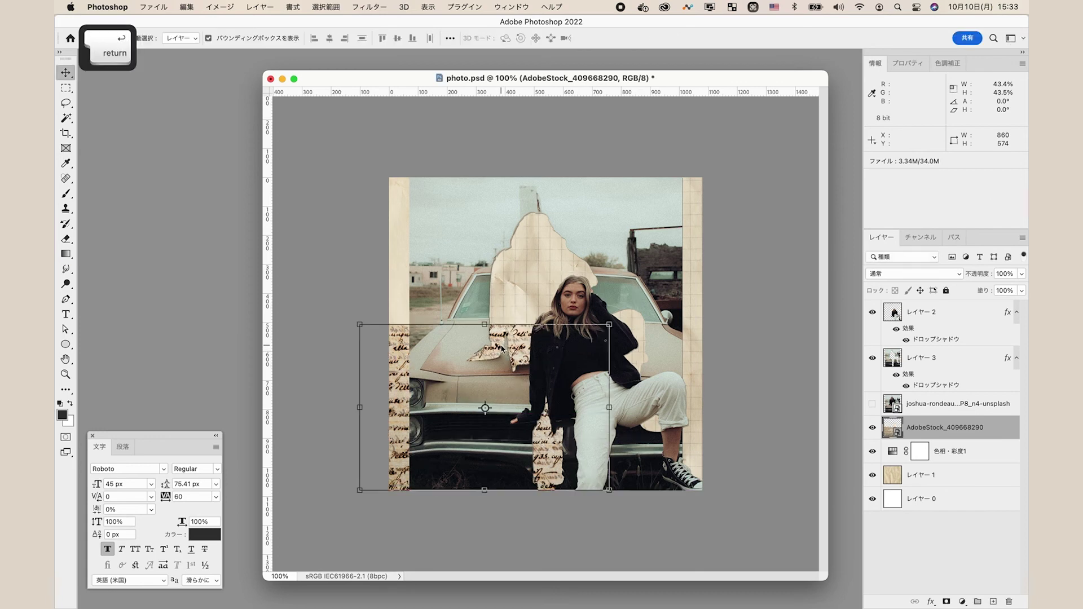
Set the handwriting layer's blend mode to Pin Light, rotate it to -15°, and save the document.
{"action": "left_click", "coordinate": [914, 273]}
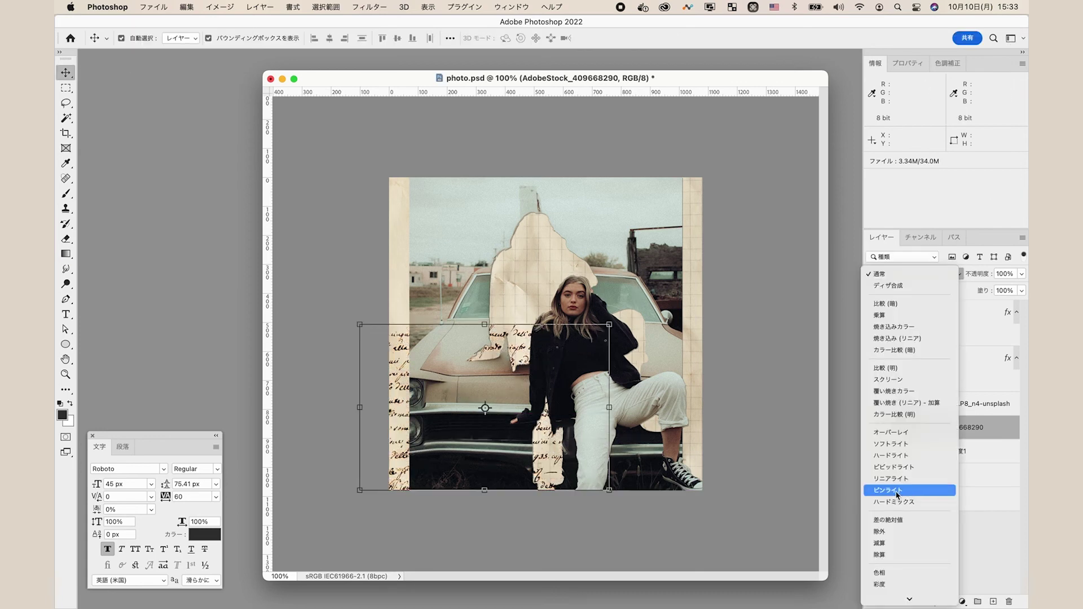
{"action": "left_click", "coordinate": [898, 491]}
{"action": "key", "text": "super+t"}
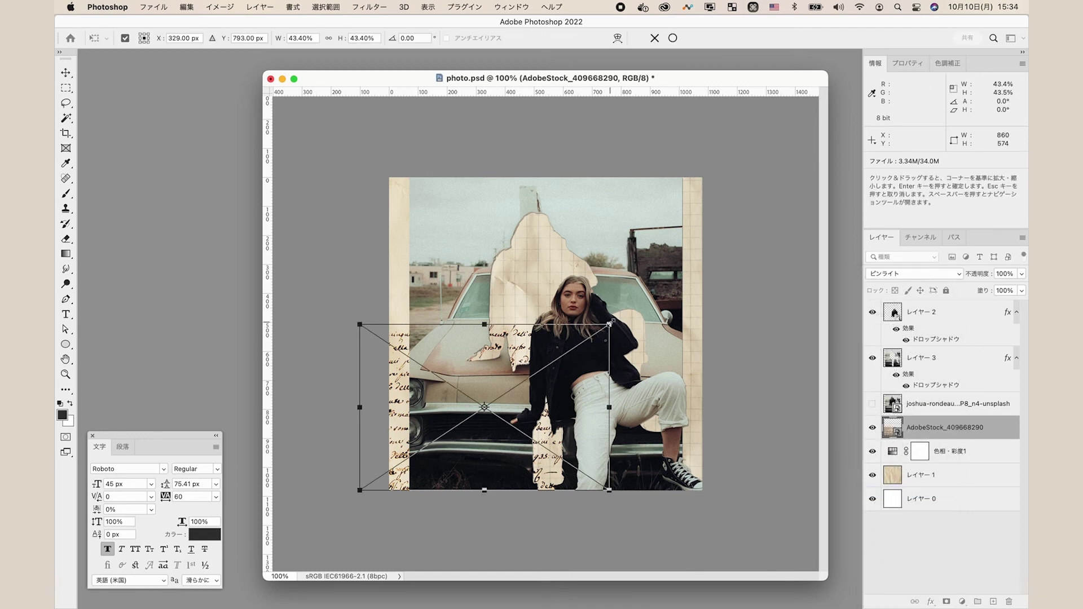
{"action": "left_click_drag", "start_coordinate": [634, 314], "coordinate": [630, 270]}
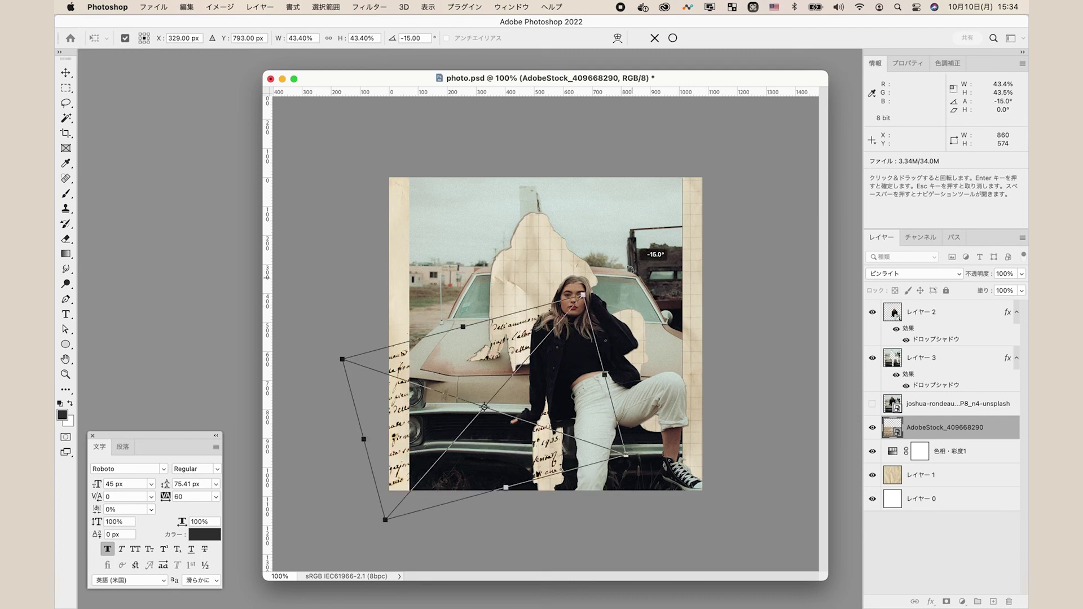
{"action": "key", "text": "Escape"}
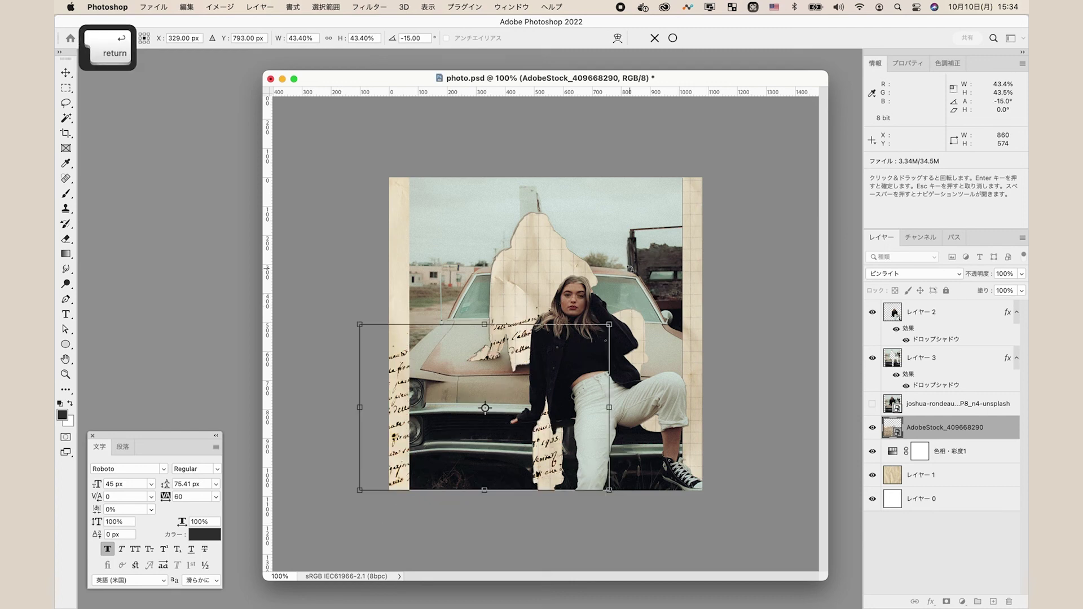
{"action": "key", "text": "super+s"}
Nudge the handwriting layer slightly upward in large increments to adjust how its text shows through the silhouette.
{"action": "left_click", "coordinate": [944, 429]}
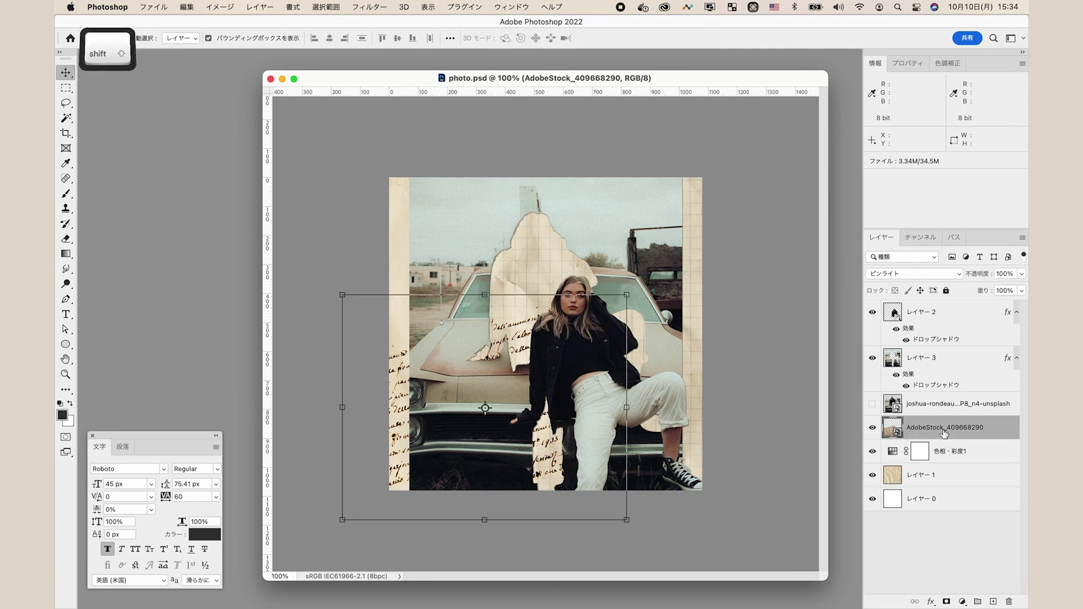
{"action": "key", "text": "shift+Up"}
{"action": "key", "text": "shift+Up"}
{"action": "key", "text": "shift+Up"}
{"action": "key", "text": "shift+Down"}
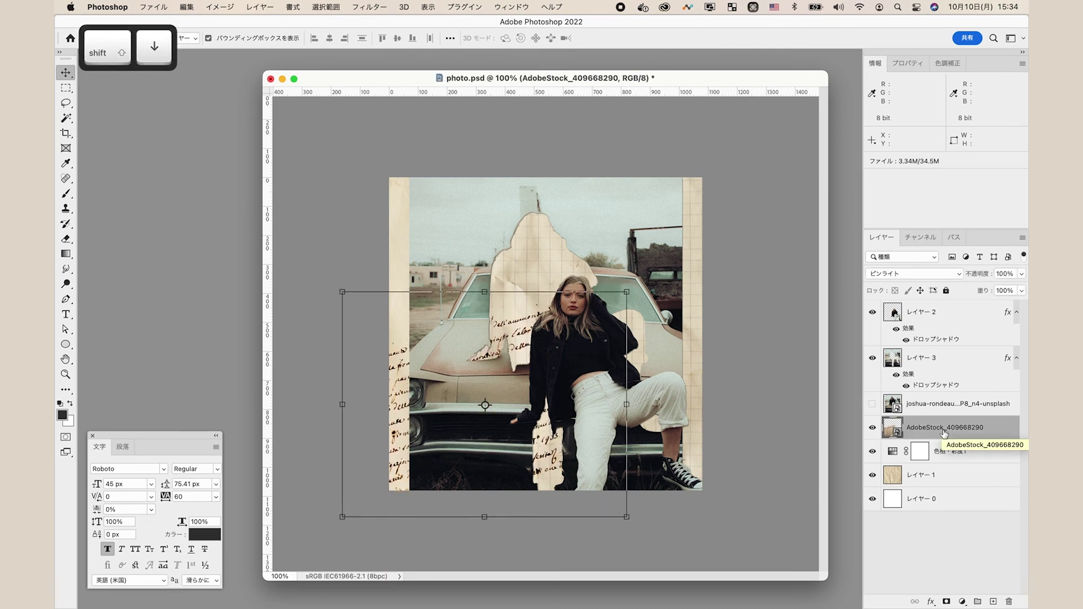
Deselect all layers and switch the area around the canvas to the custom white color.
{"action": "left_click", "coordinate": [763, 344]}
{"action": "right_click", "coordinate": [763, 341]}
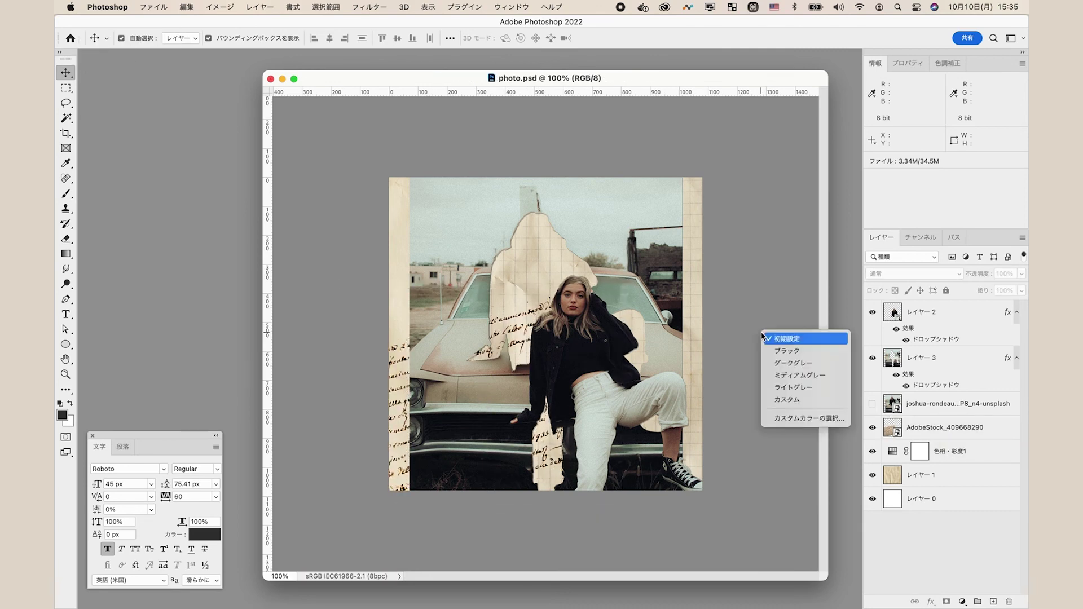
{"action": "left_click", "coordinate": [790, 400]}
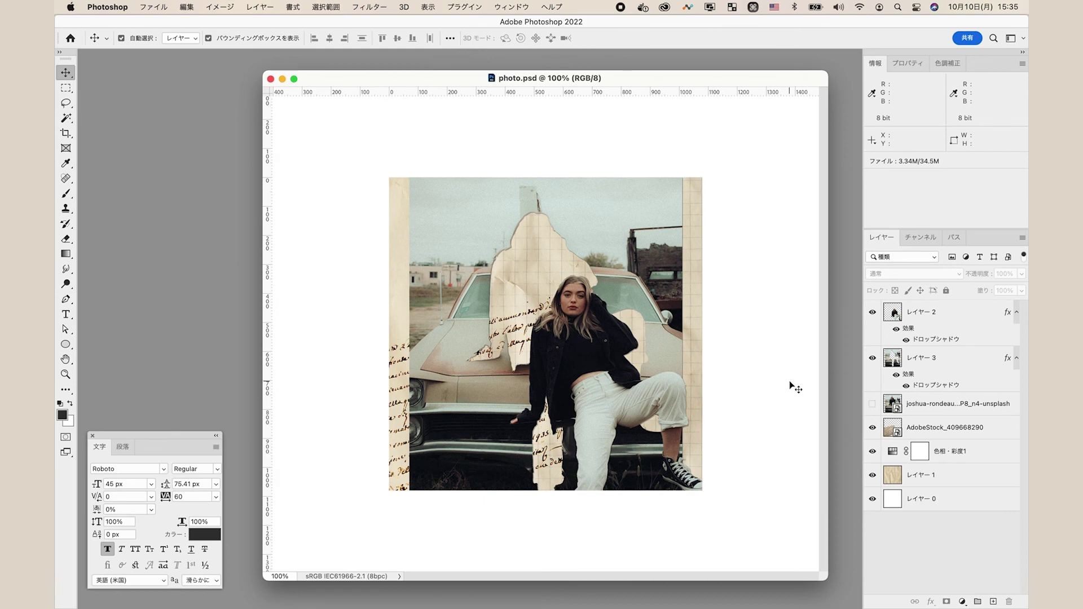